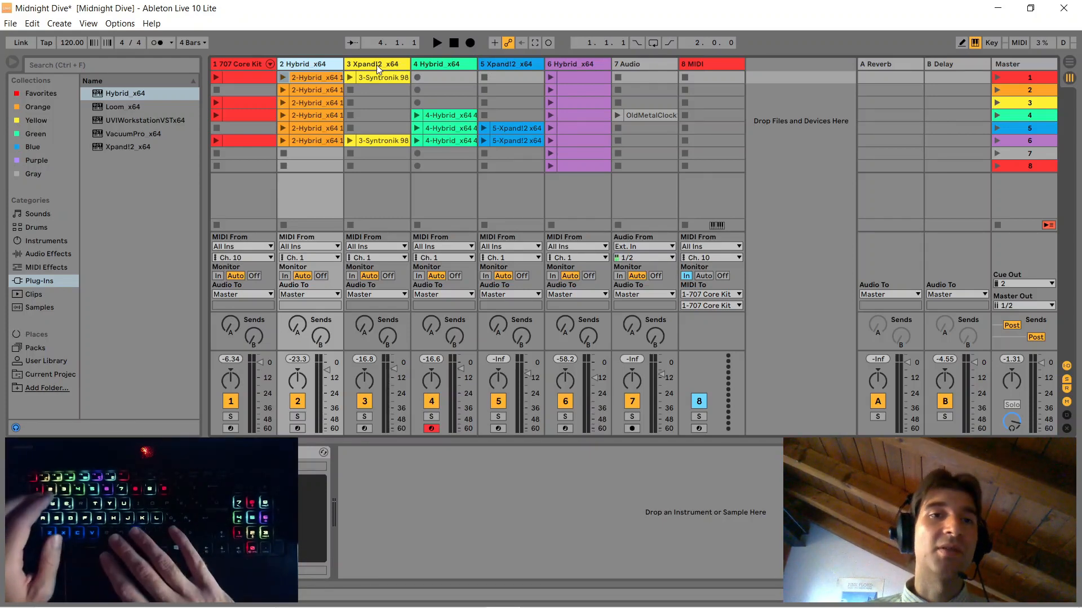
Select the 4 Hybrid track and play a test note on its instrument
left_click(430, 65)
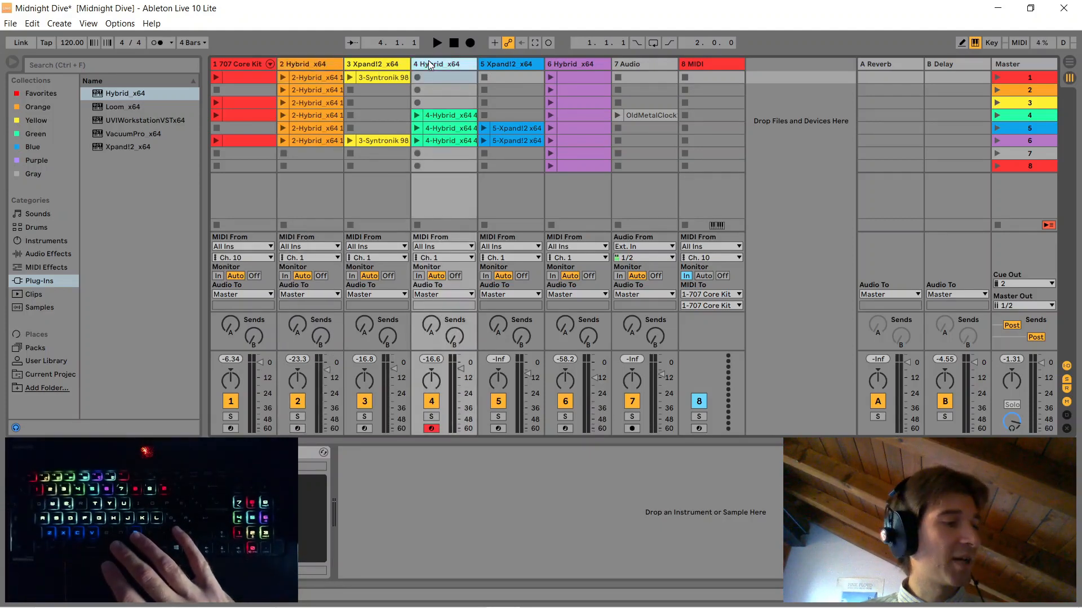
key("k")
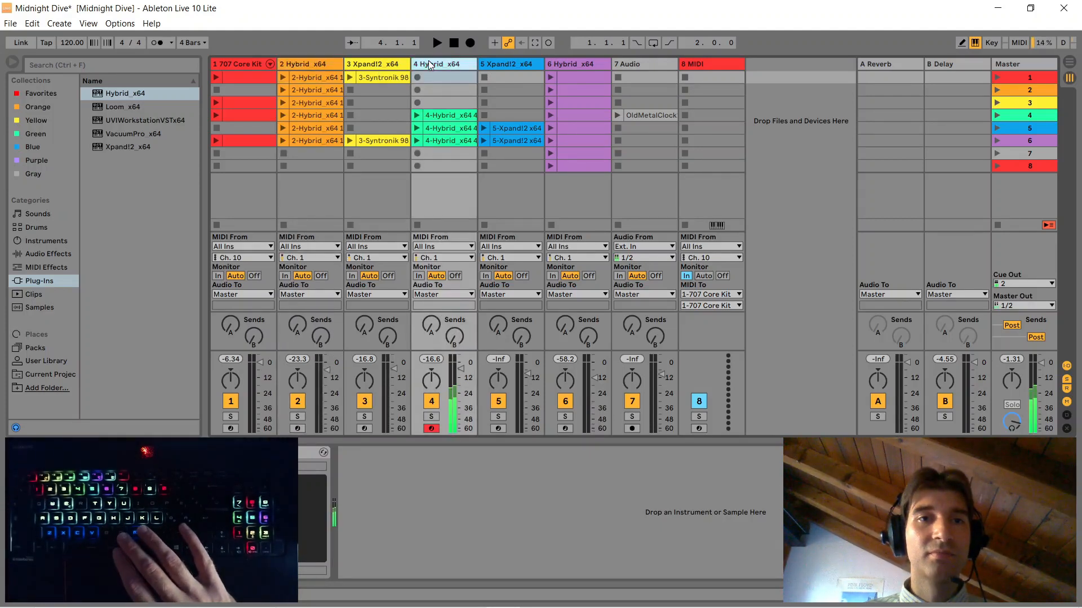
Switch record arming among the 3 Xpand!2, 2 Hybrid and 1 707 Core Kit tracks, finishing with 3 Xpand!2 armed
left_click(374, 65)
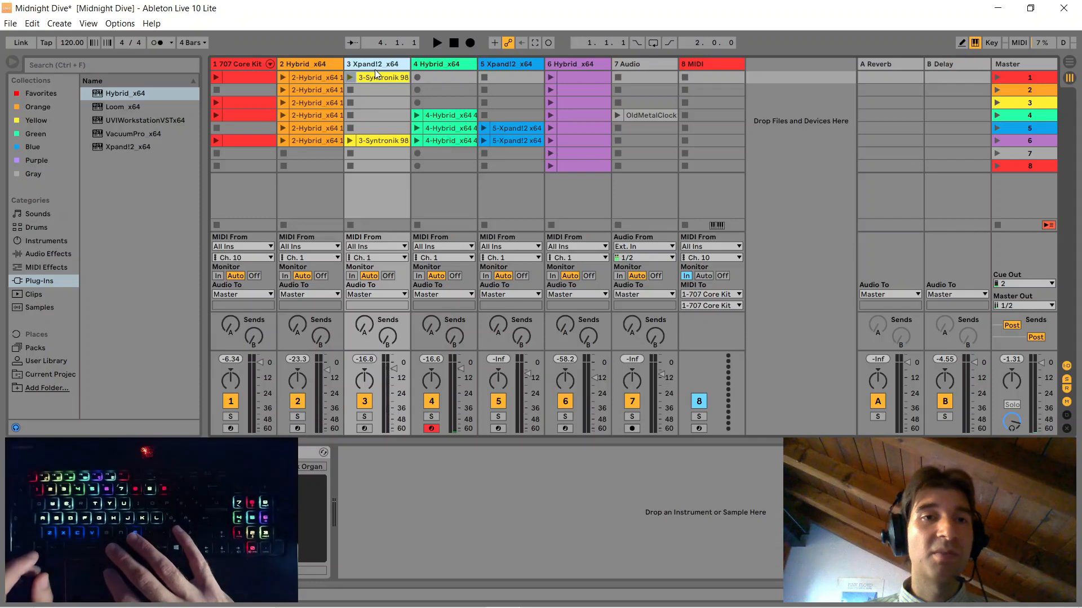
left_click(364, 428)
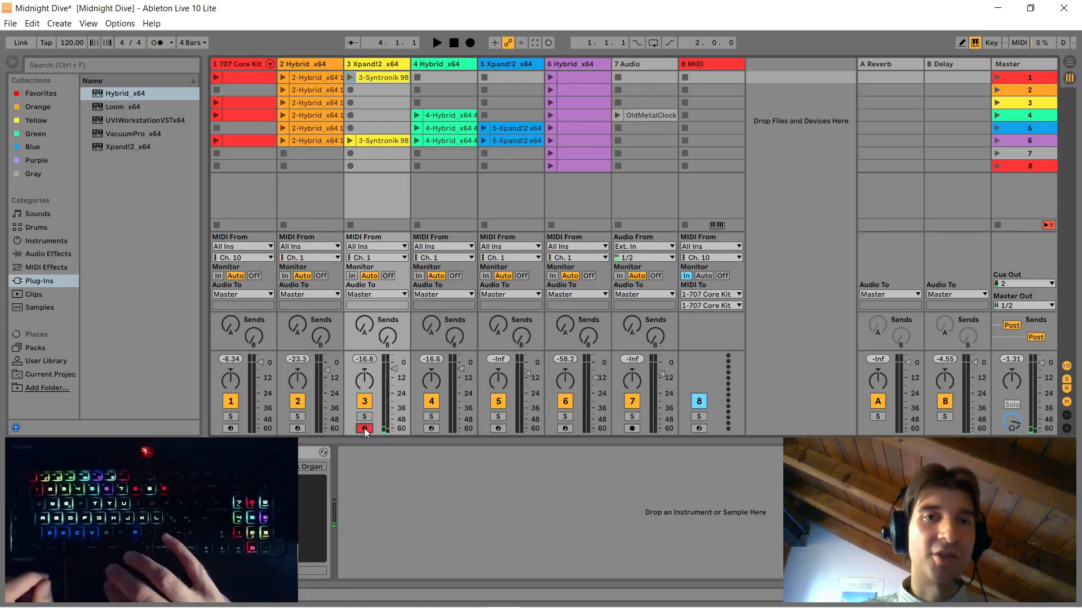
left_click(298, 429)
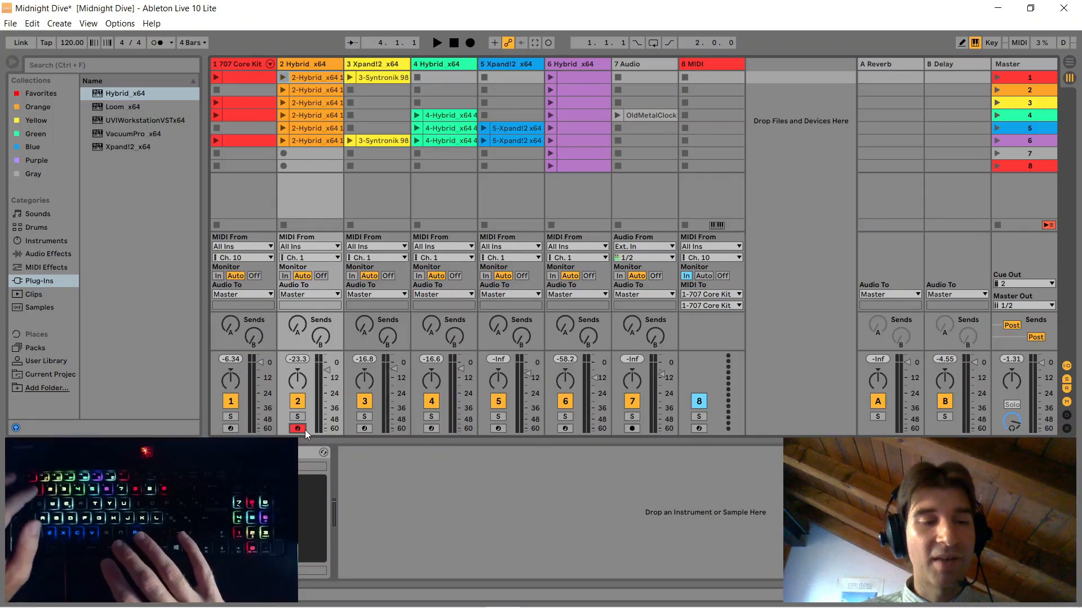
key("Left")
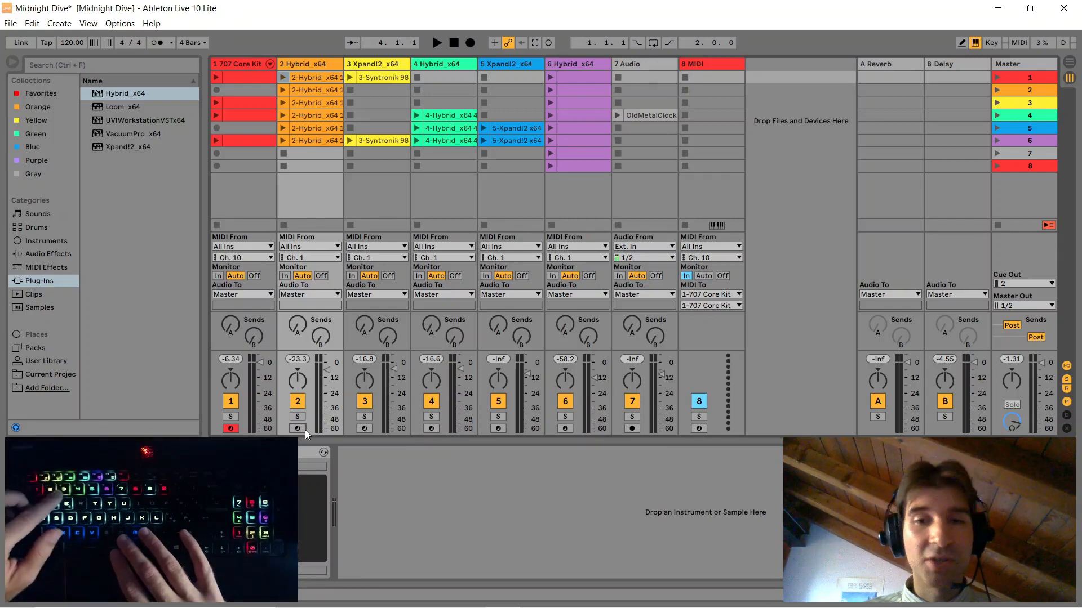
key("Right")
key("Right")
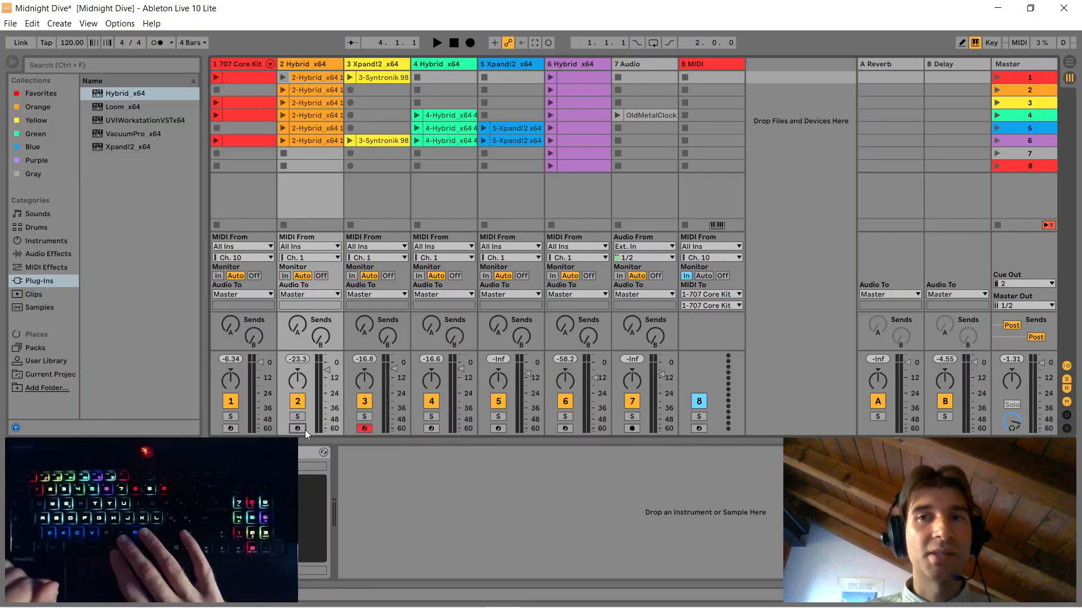
Examine the keyboard mappings for transport, track arming and scene launching, and leave the mapping view
left_click(991, 43)
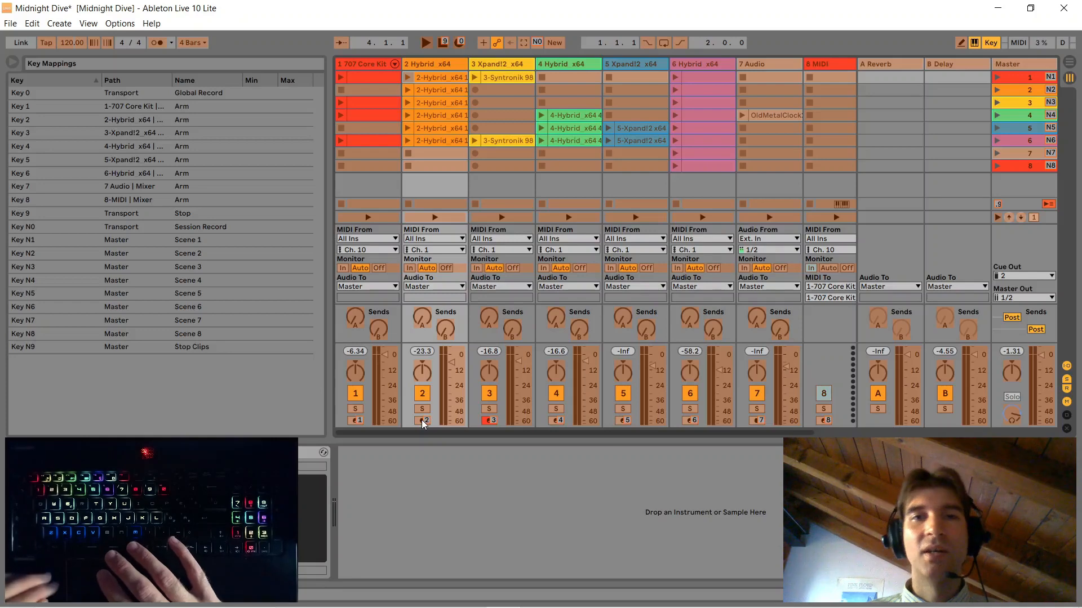
left_click(974, 43)
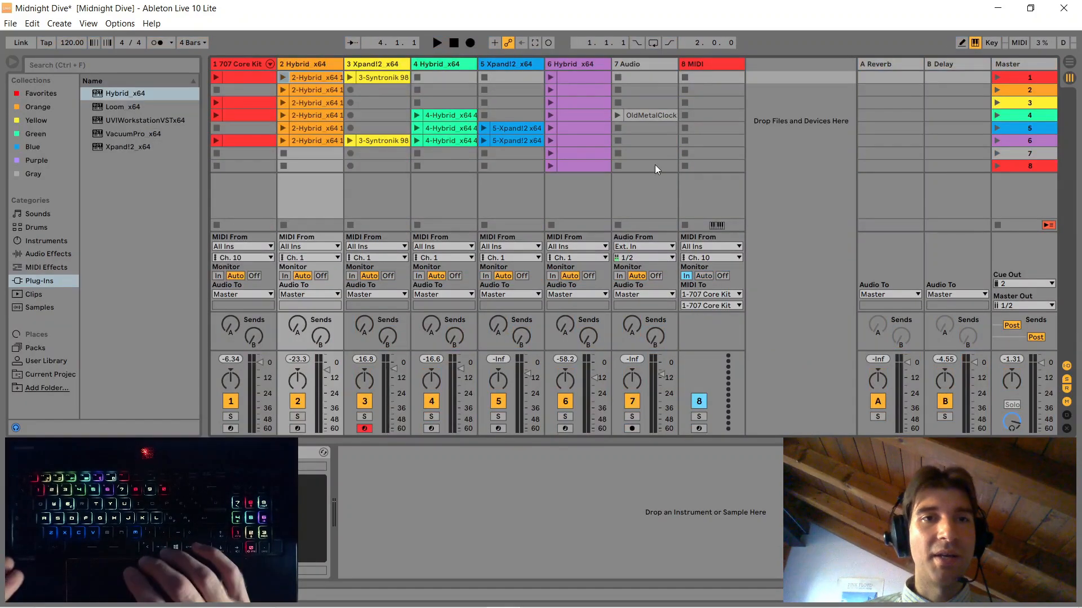
Go through the instrument tracks from 1 707 Core Kit to 6 Hybrid to examine their devices
left_click(236, 63)
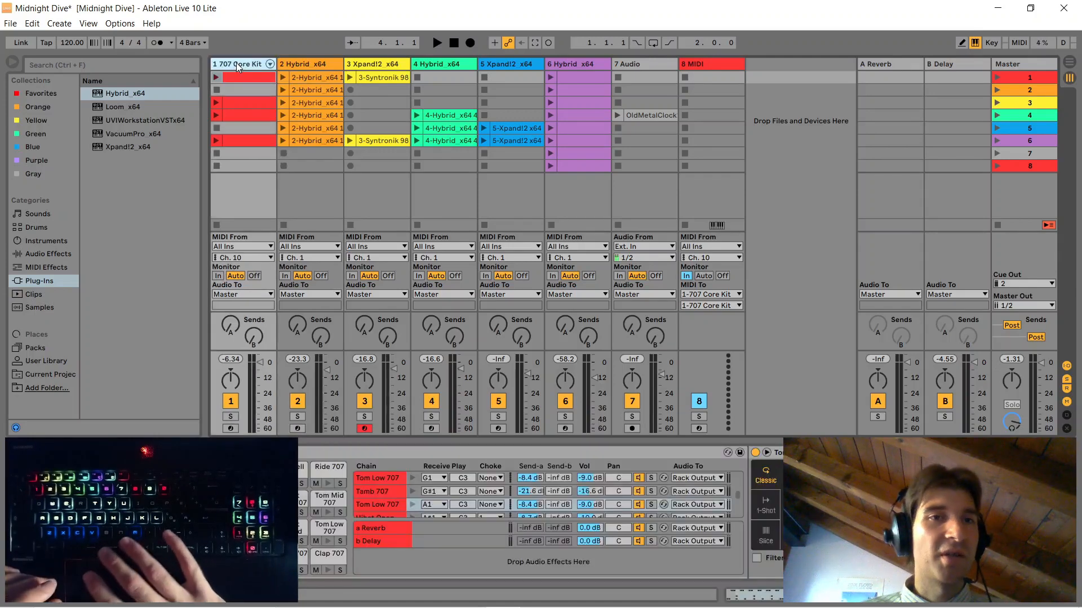
left_click(310, 63)
left_click(357, 68)
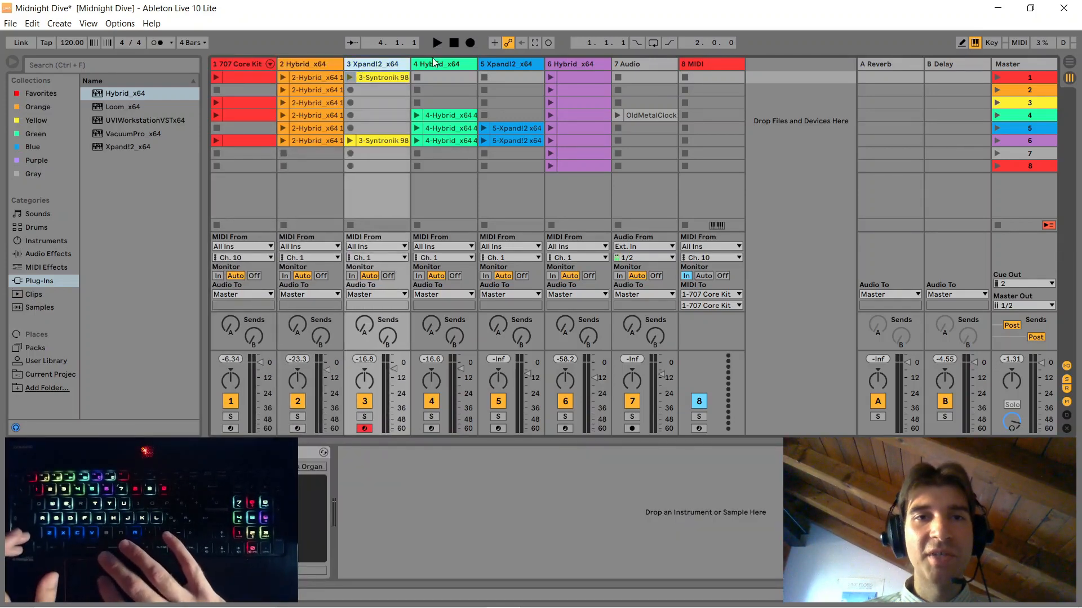
left_click(493, 64)
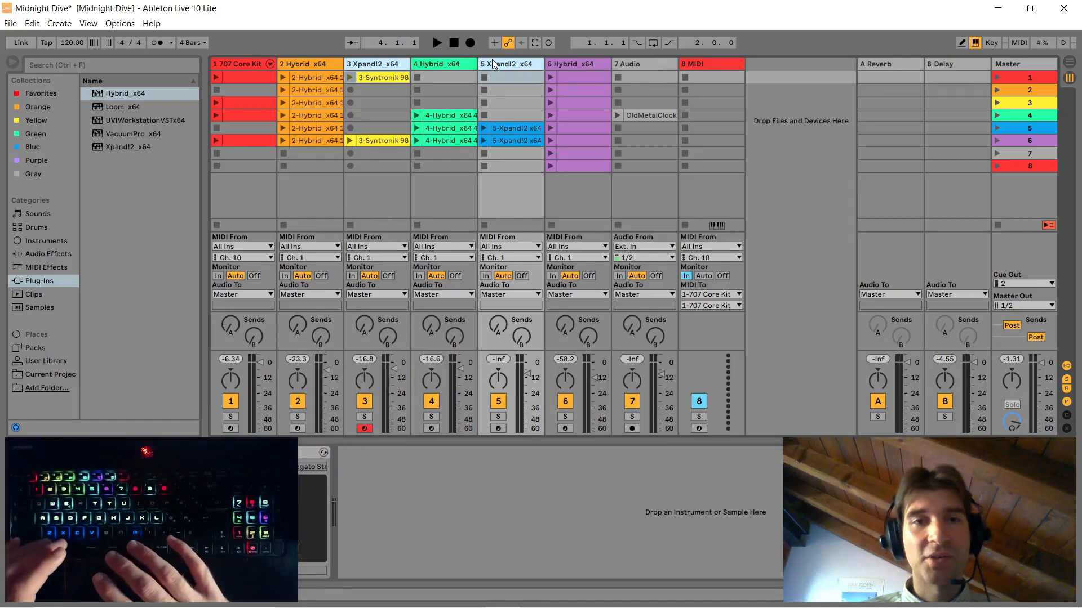
left_click(569, 63)
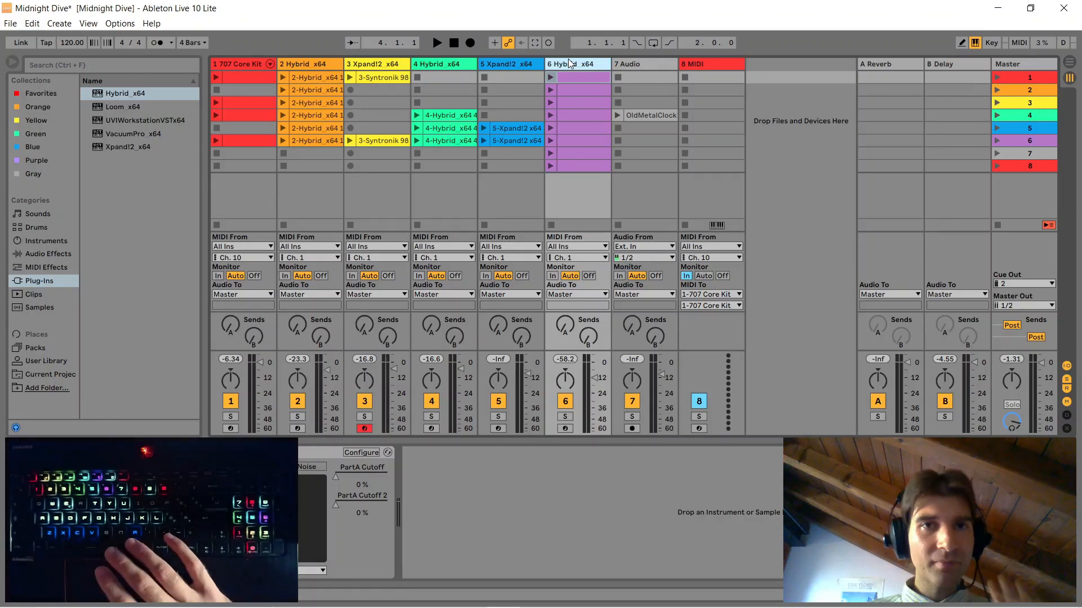
Select the 7 Audio track and audition its OldMetalClock clip, stopping playback when done
left_click(625, 63)
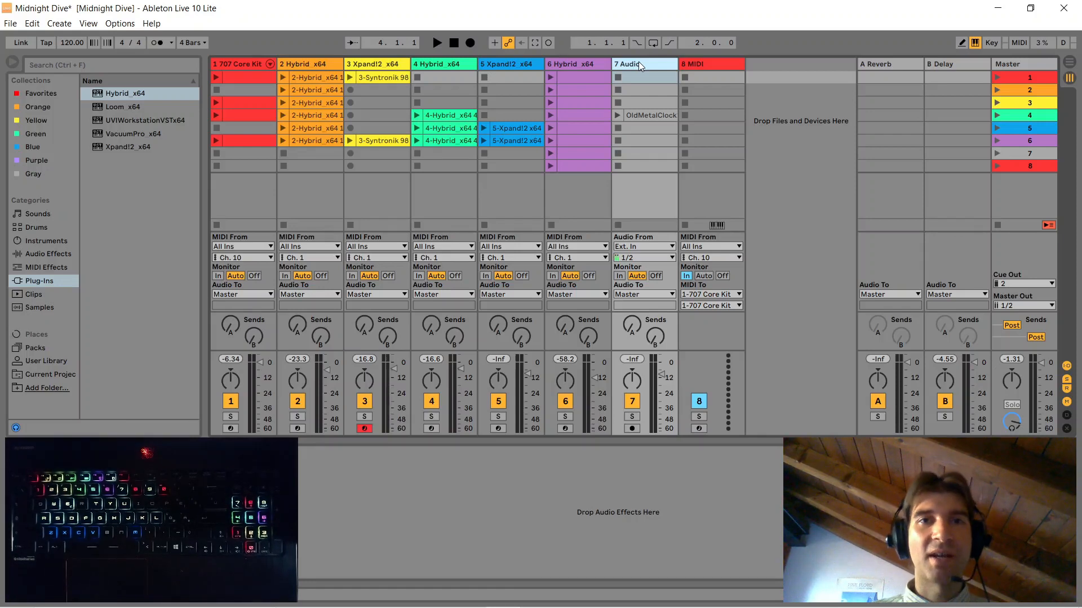
left_click(618, 114)
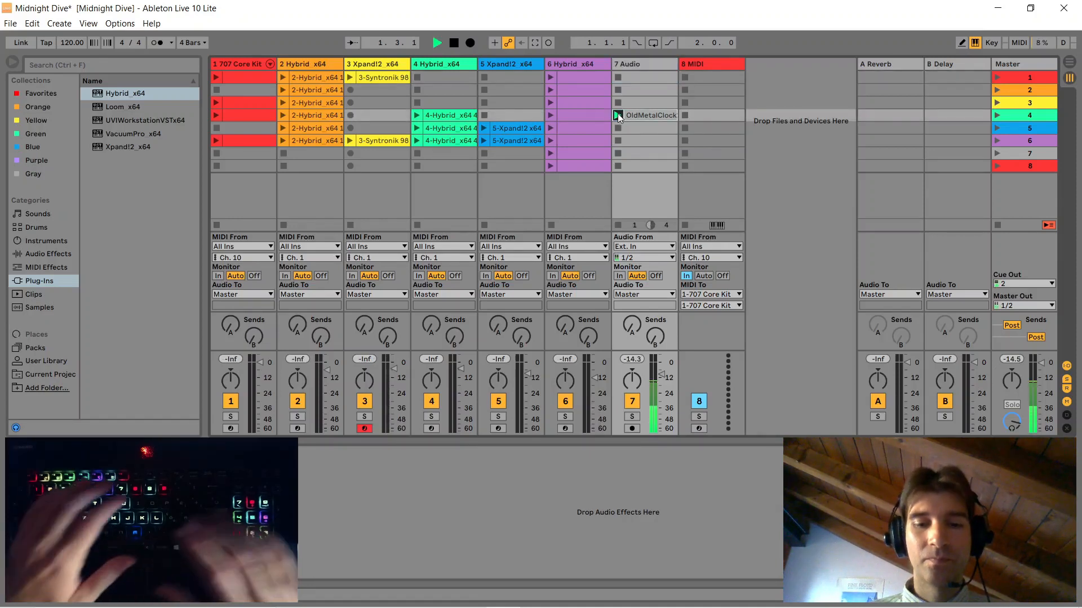
key("space")
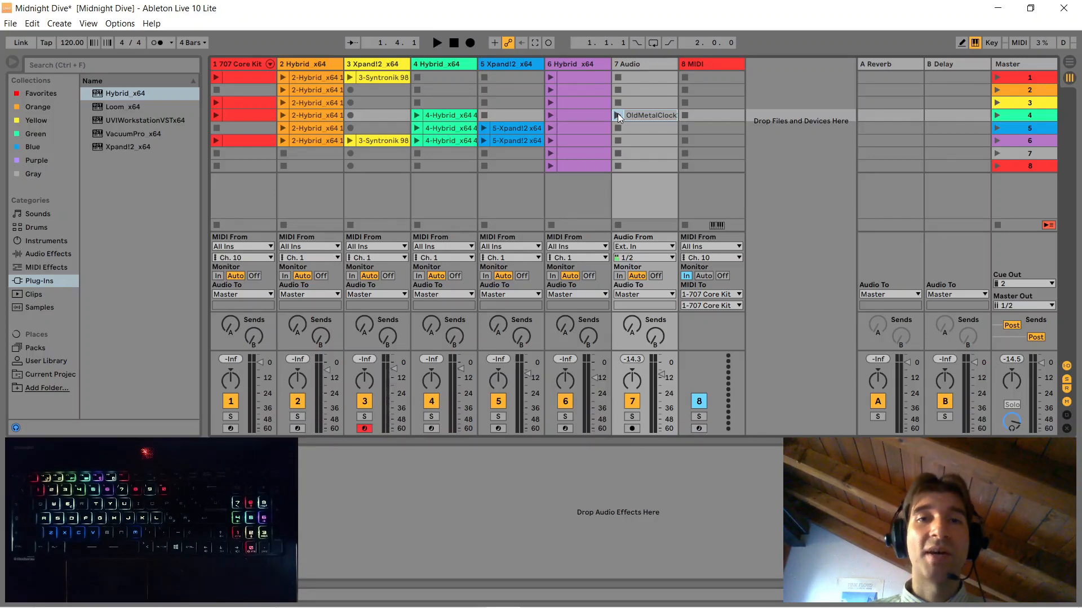
Deactivate the 8 MIDI track, and switch the 1 707 Core Kit track off and back on
left_click(700, 66)
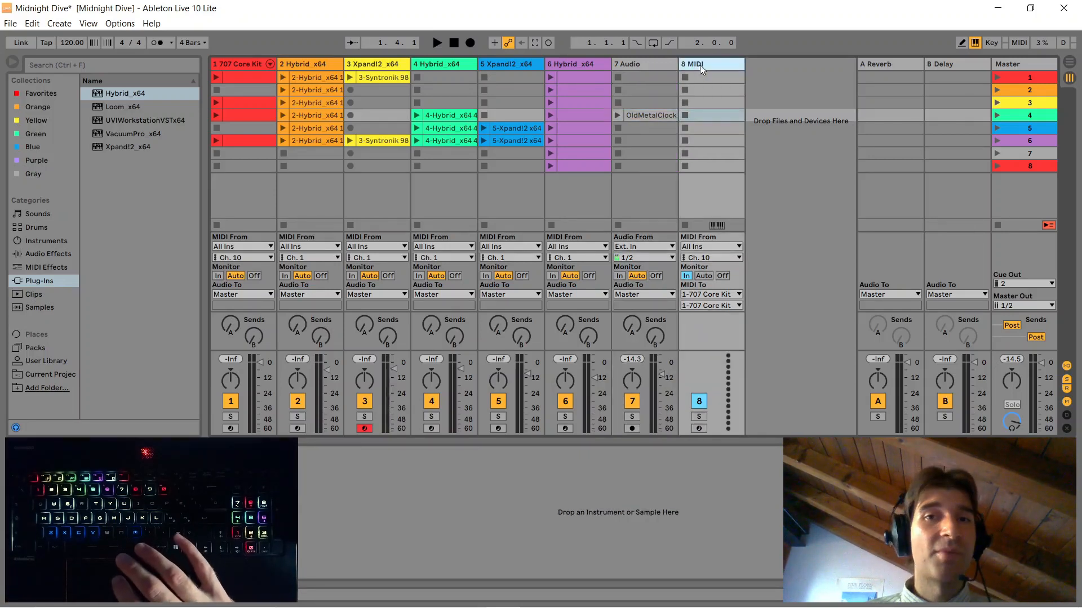
left_click(698, 402)
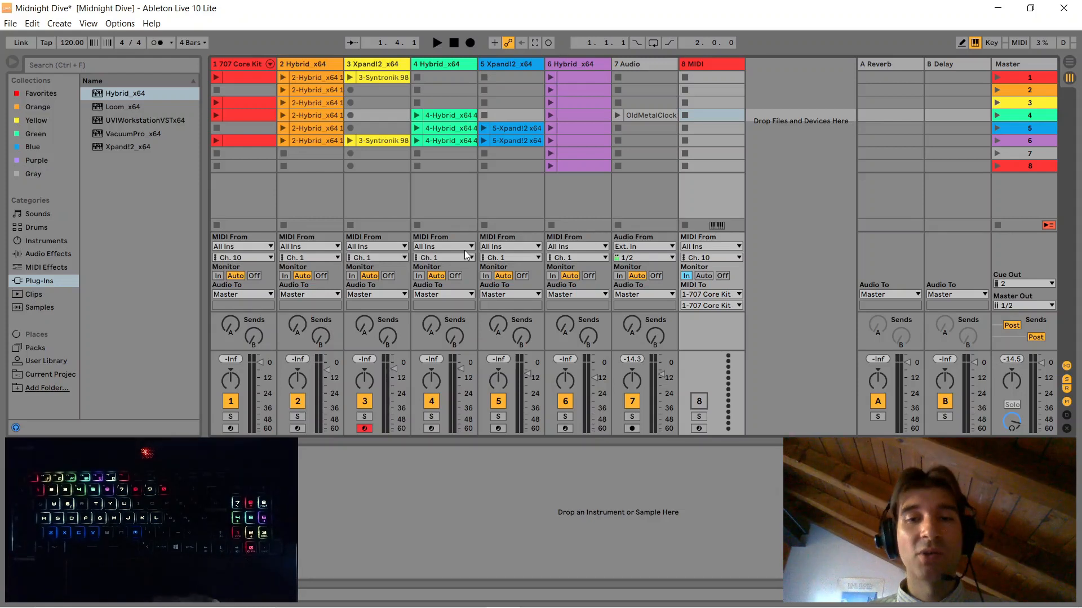
key("F1")
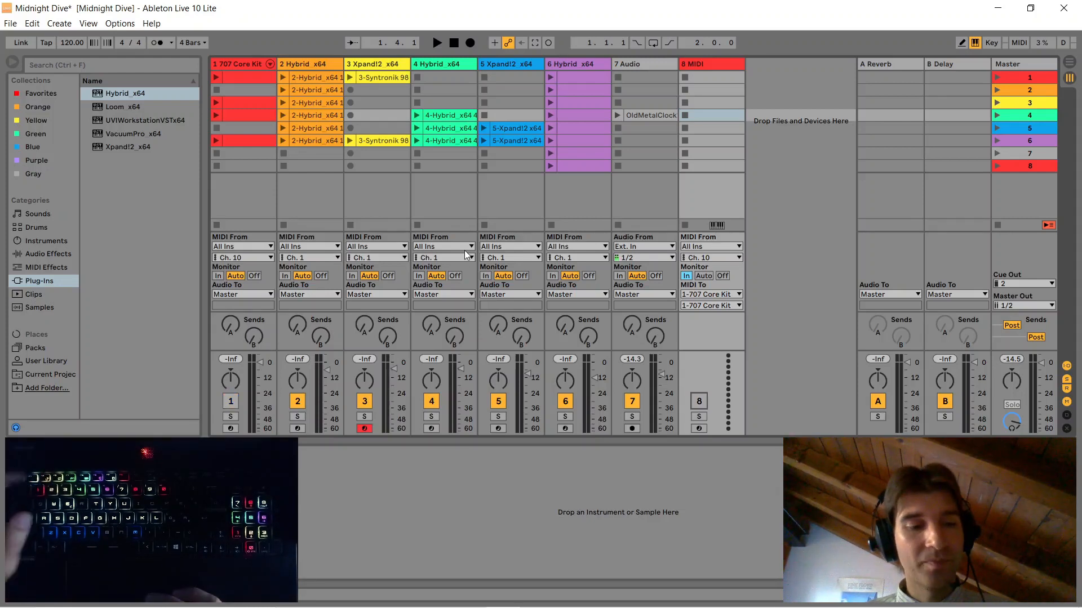
left_click(230, 400)
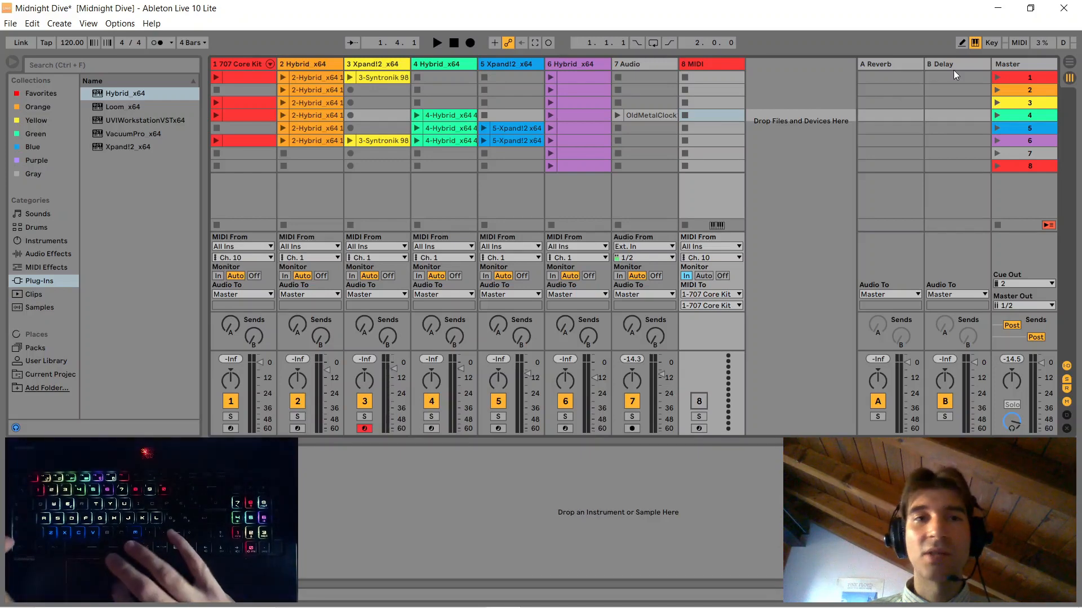
Audition the first-row clips of the 1 707 Core Kit, 2 Hybrid and 3 Xpand!2 tracks one at a time, stopping playback between them
left_click(238, 77)
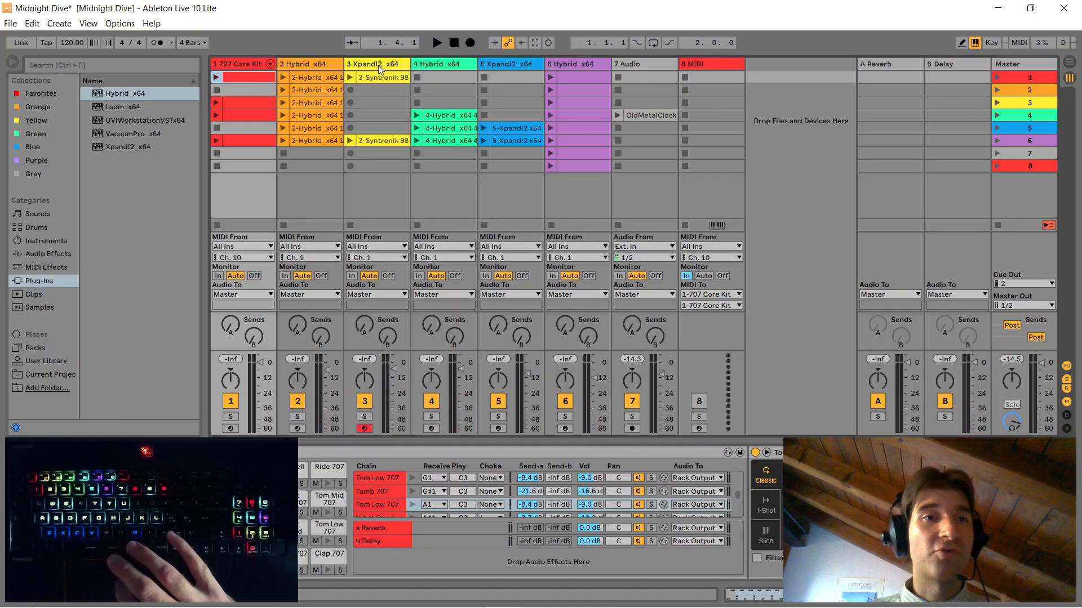
left_click(250, 79)
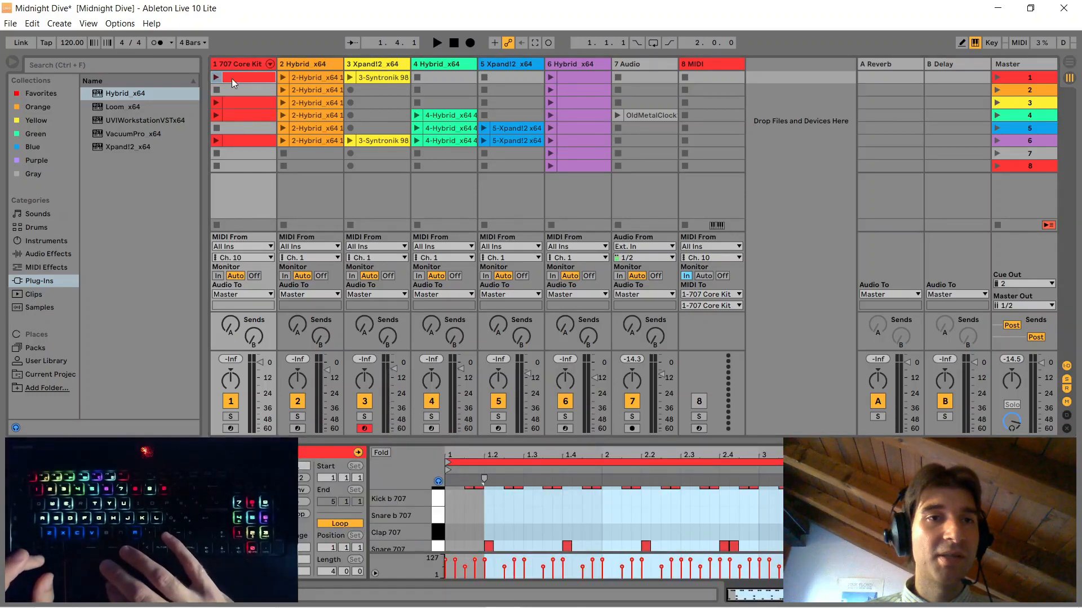
left_click(216, 77)
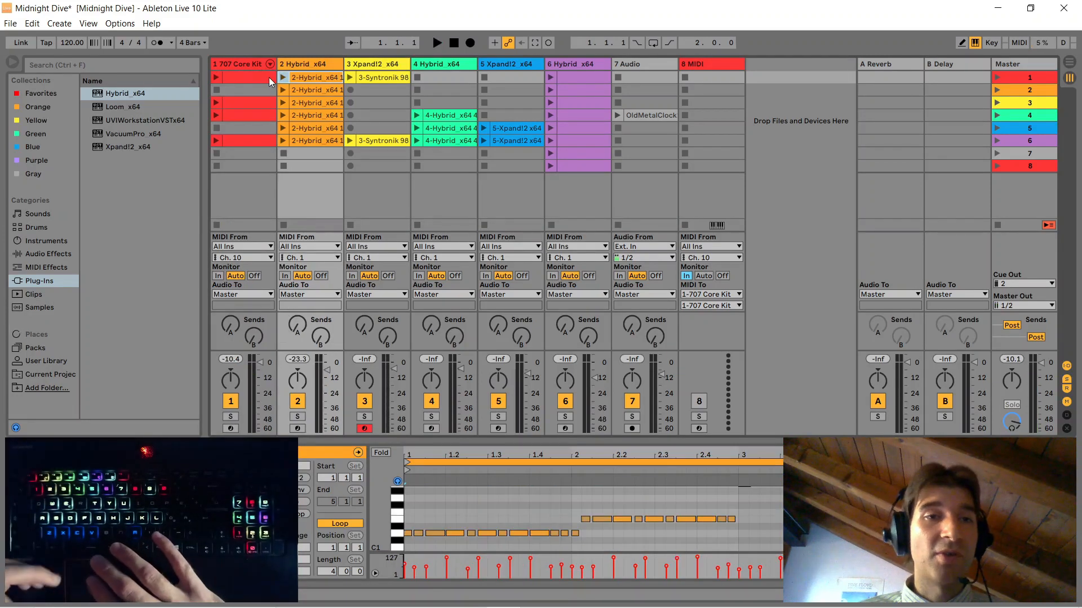
left_click(284, 76)
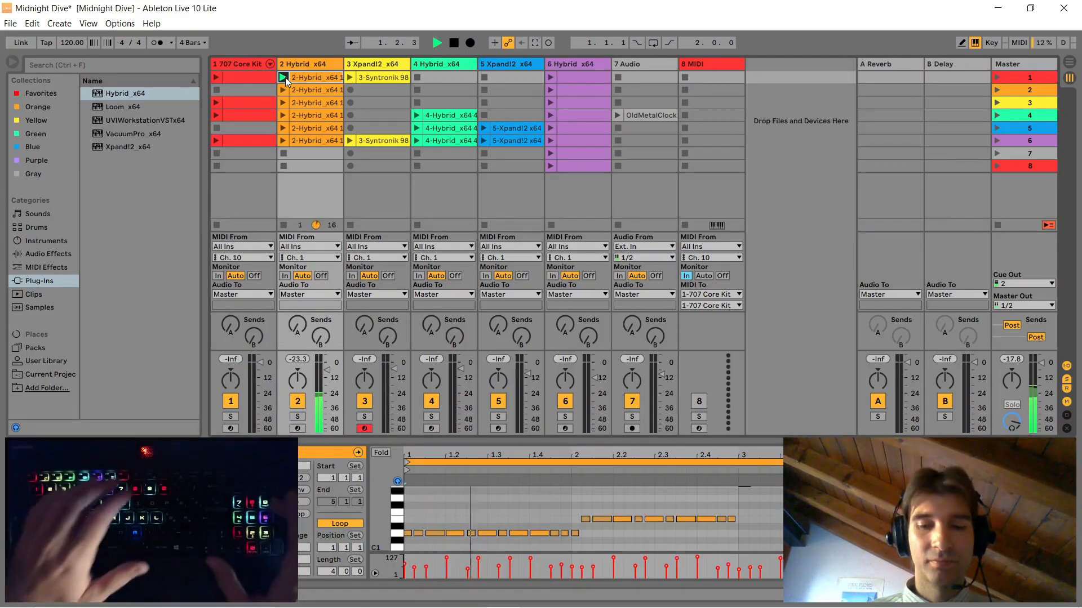
key("space")
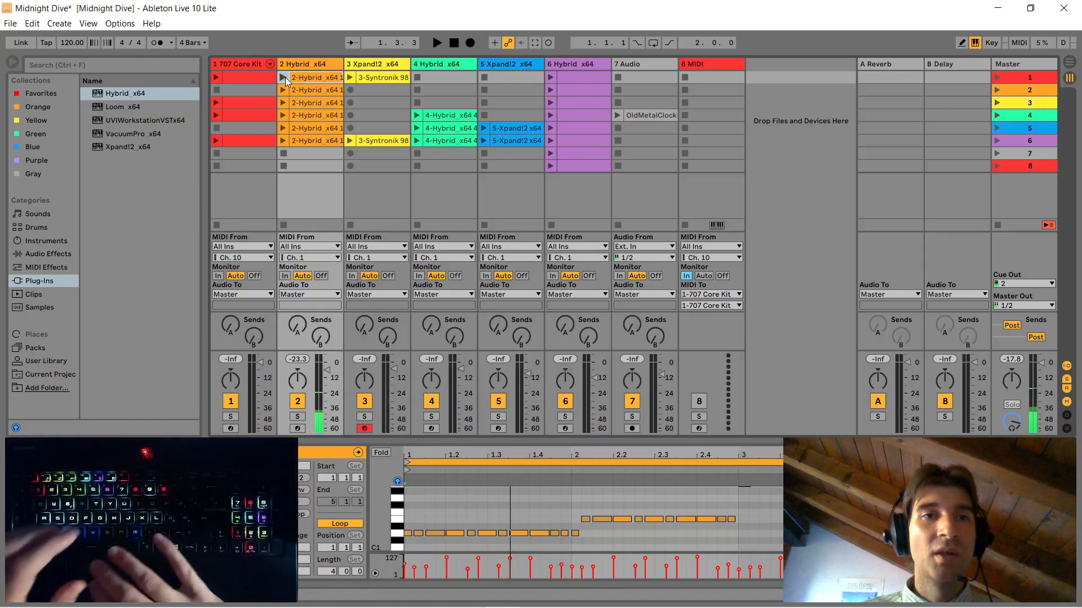
left_click(349, 77)
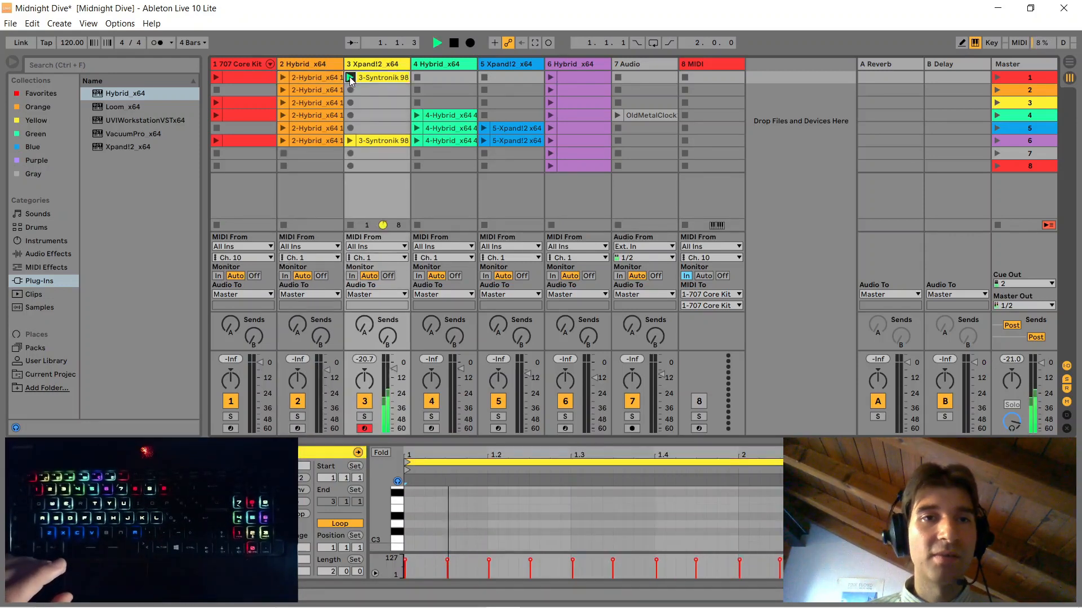
key("space")
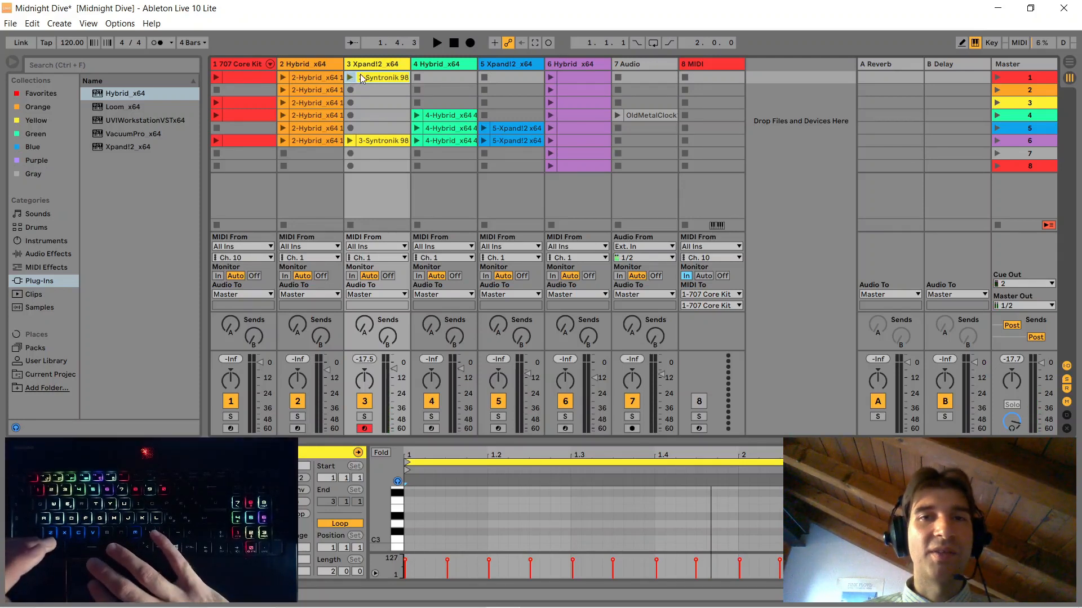
Play scene 1, stop playback, and examine the first-row clips on tracks 1 to 3
left_click(996, 77)
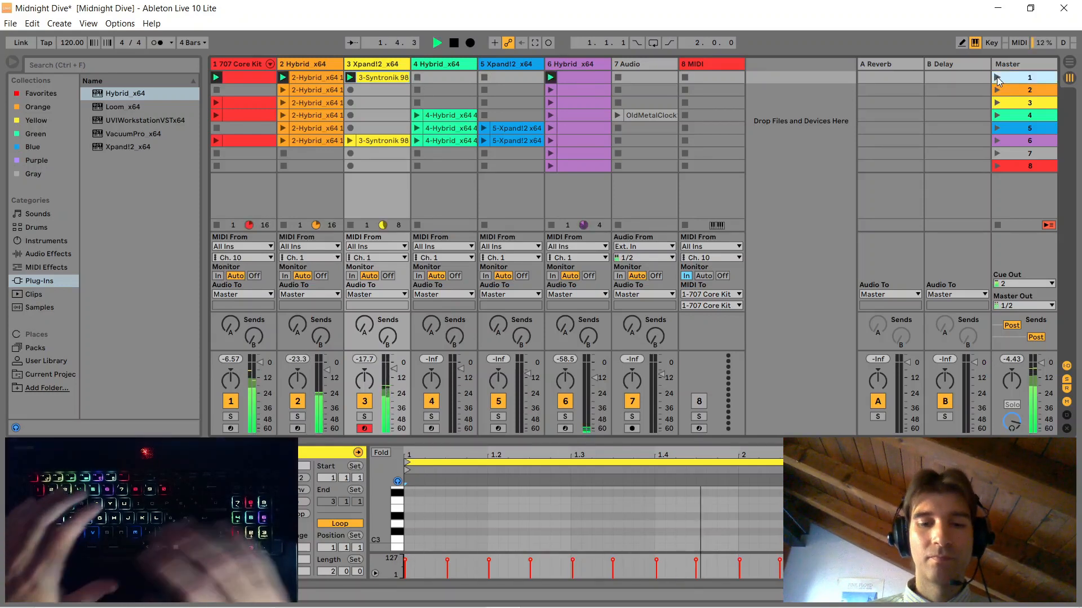
key("space")
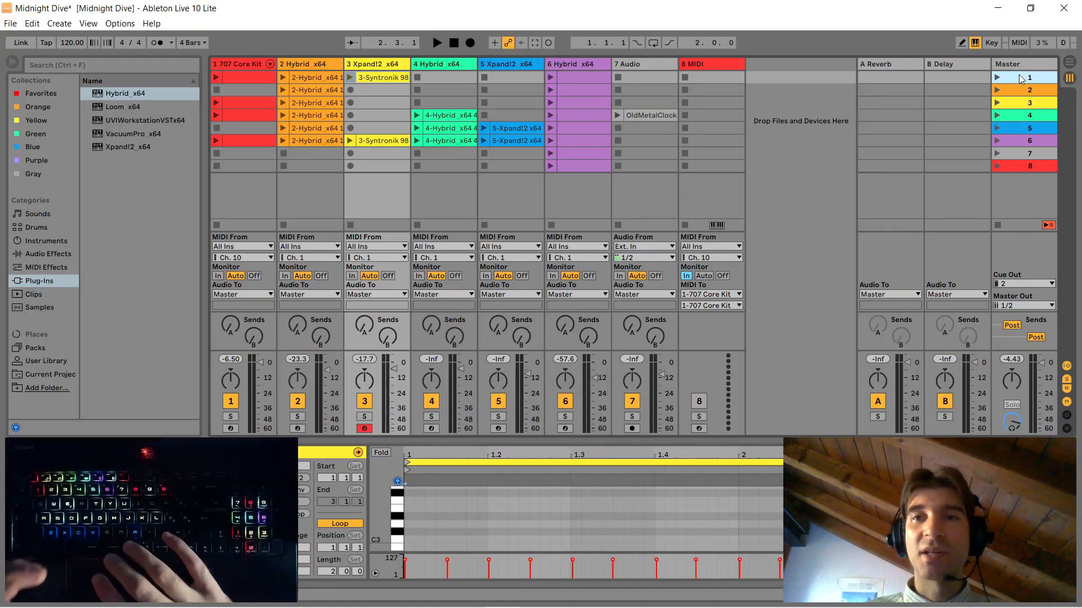
left_click(251, 76)
left_click(300, 78)
left_click(378, 74)
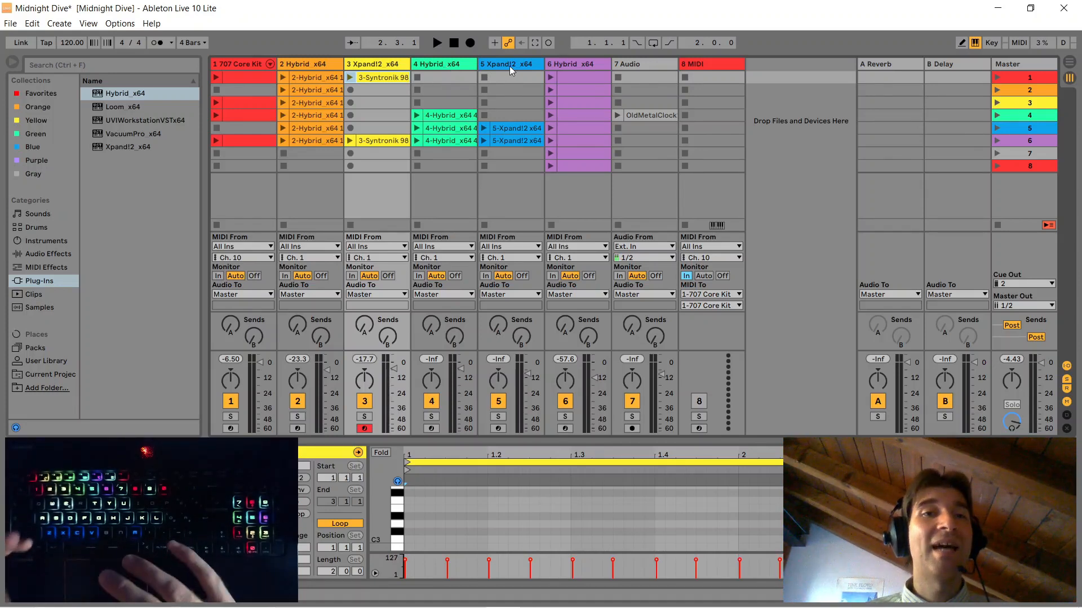
Arm the 4 Hybrid track and switch arming to 5 Xpand!2, and run scene 1 as backing before stopping playback
key("4")
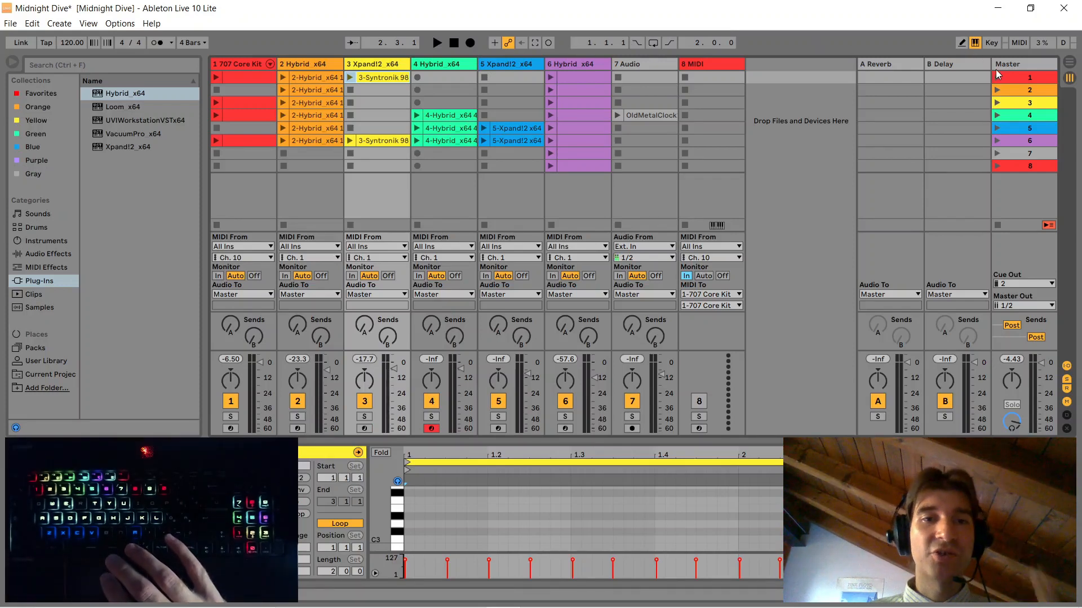
key("5")
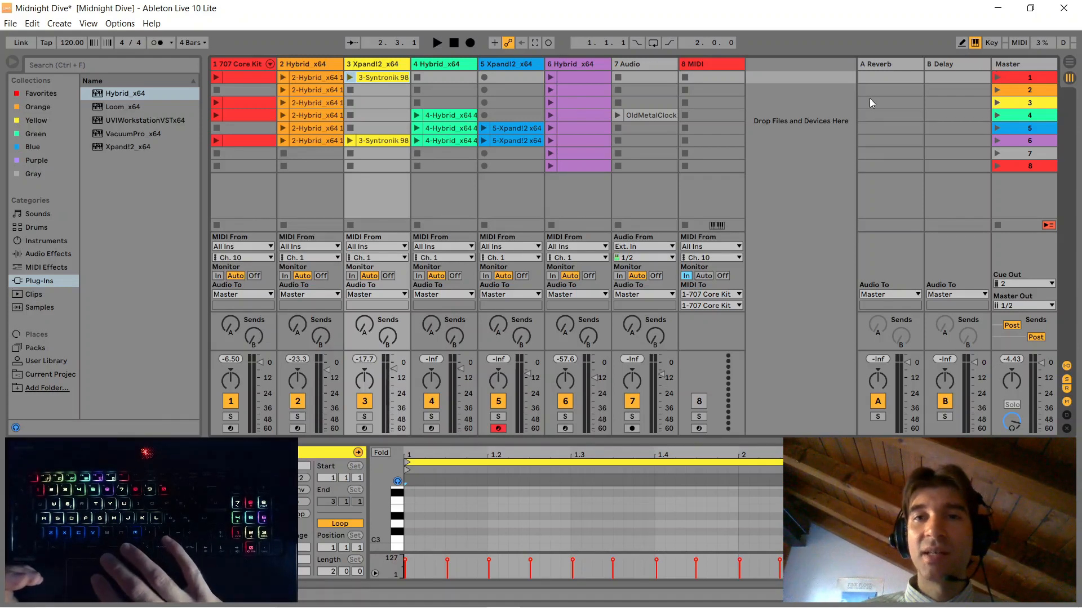
left_click(998, 76)
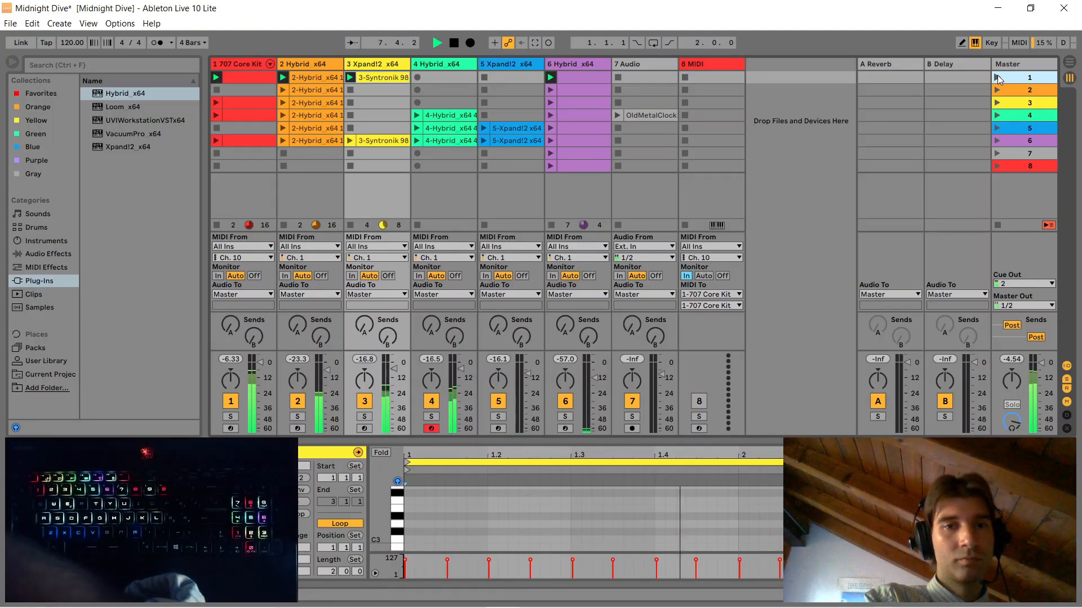
key("space")
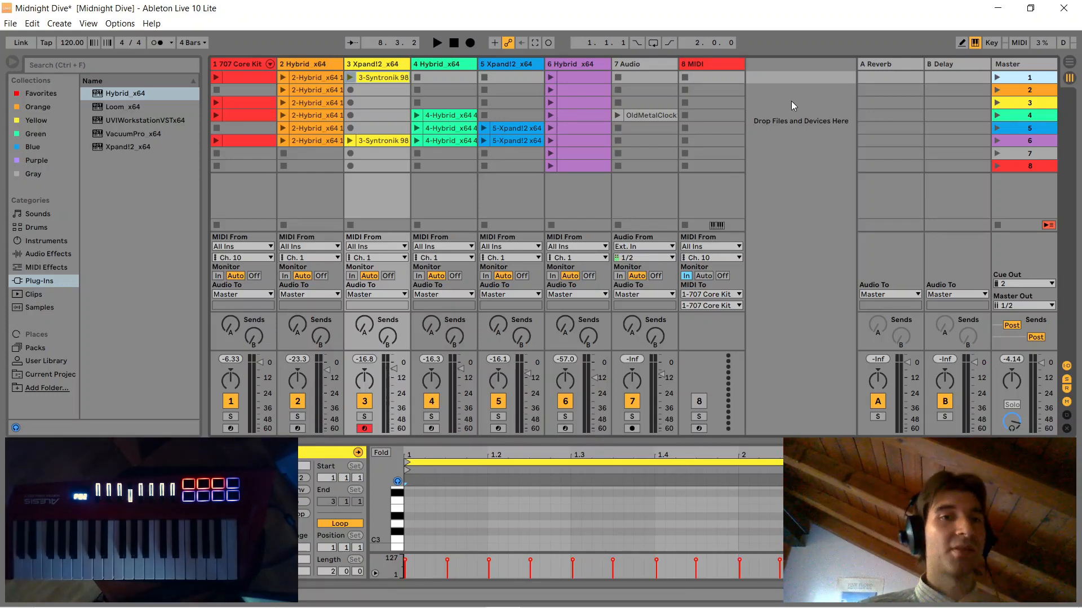
Select the 2 Hybrid to 5 Xpand!2 tracks as a group, and select the 1 707 Core Kit track on its own
left_click(301, 66)
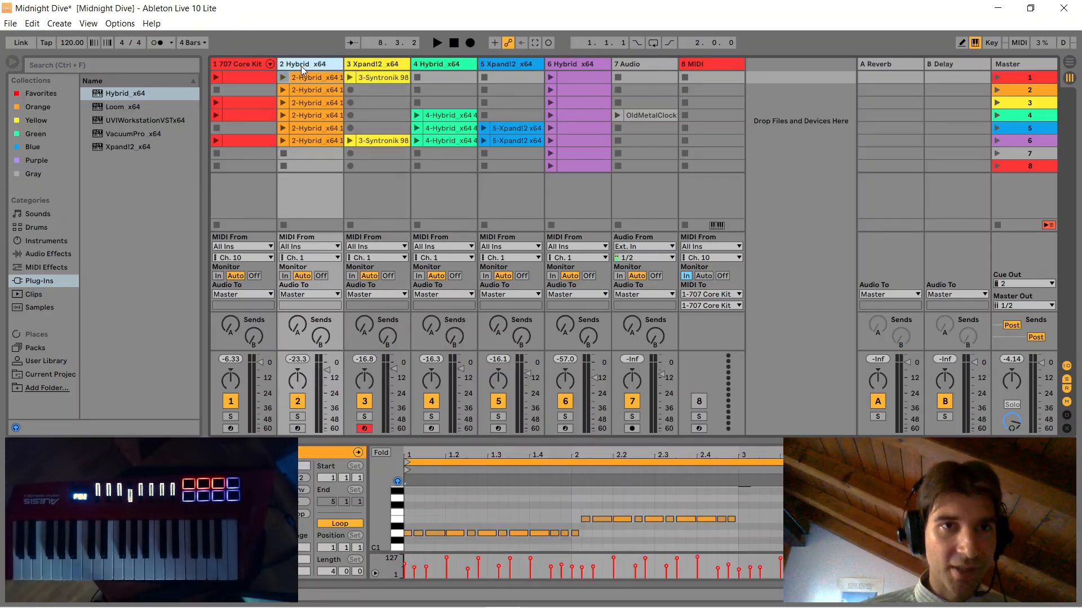
left_click(495, 63, "shift")
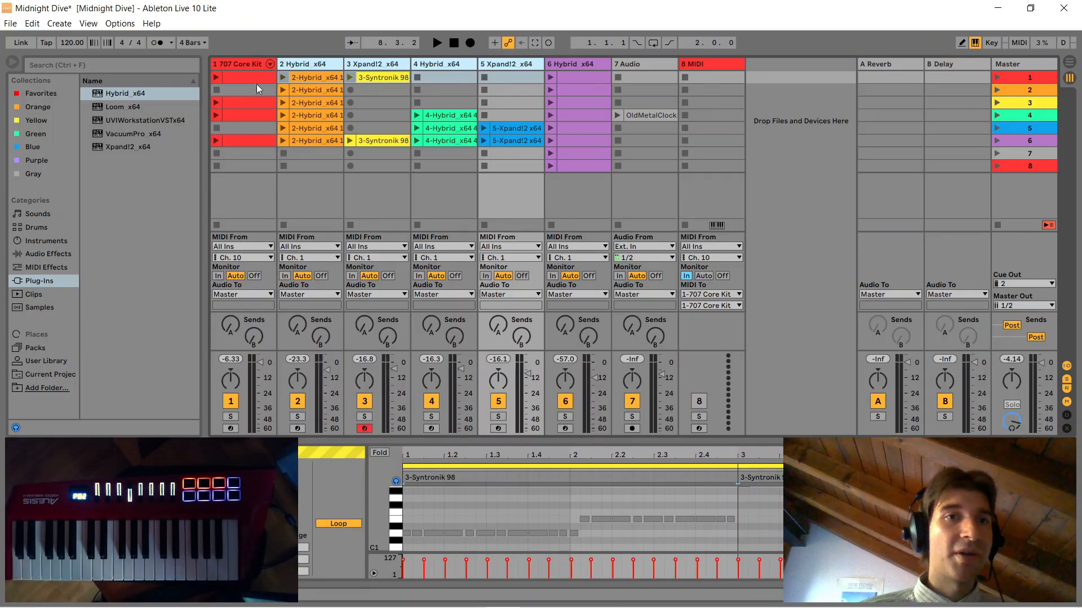
left_click(240, 65)
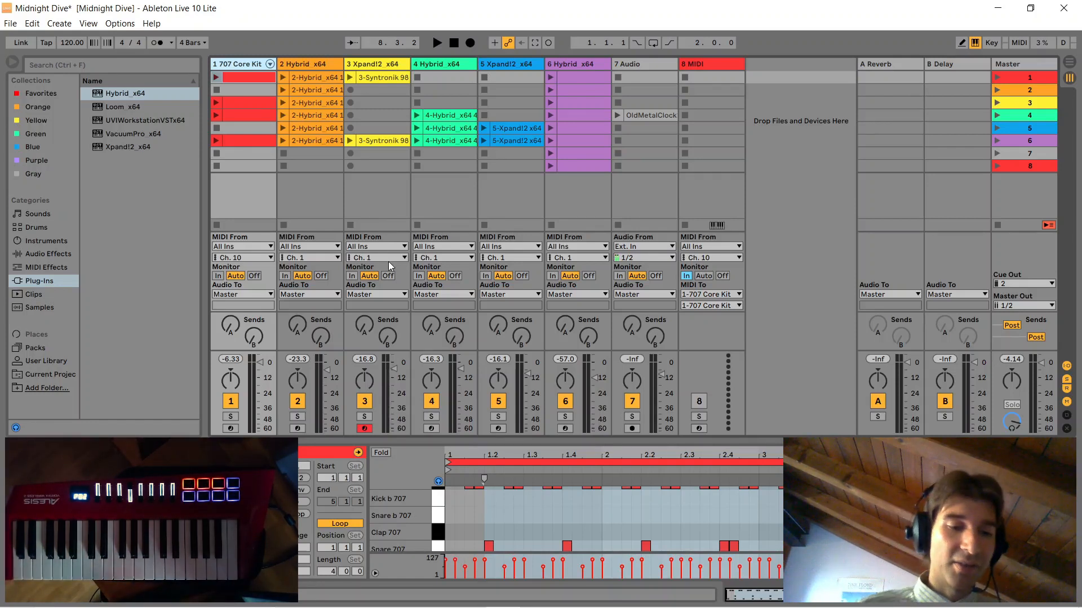
Switch arming between the 1 707 Core Kit and 5 Xpand!2 tracks, going over the arm controls of tracks 4, 3 and 2
key("c")
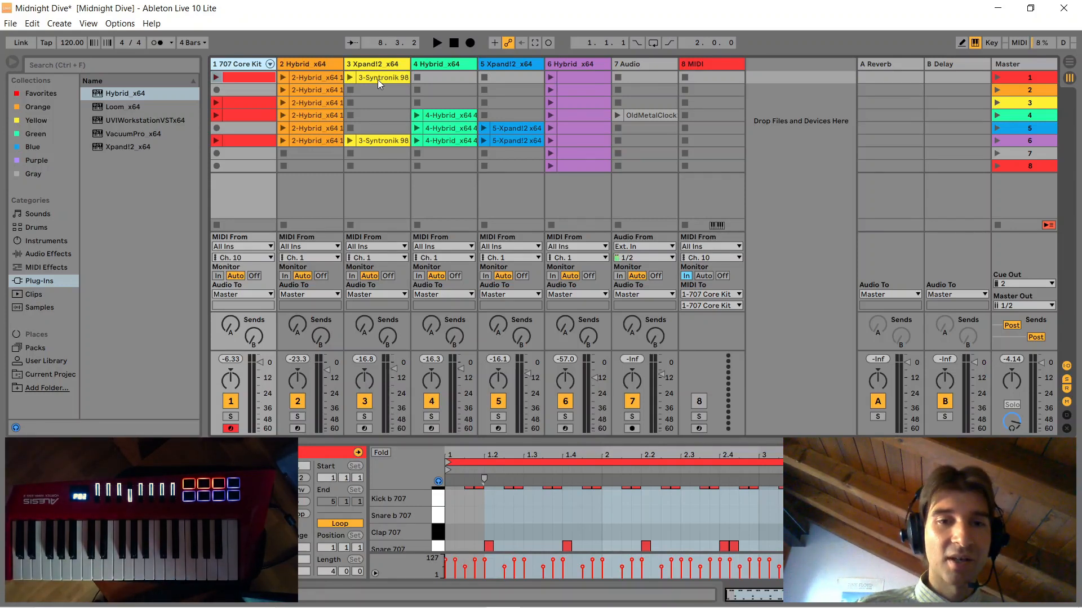
key("5")
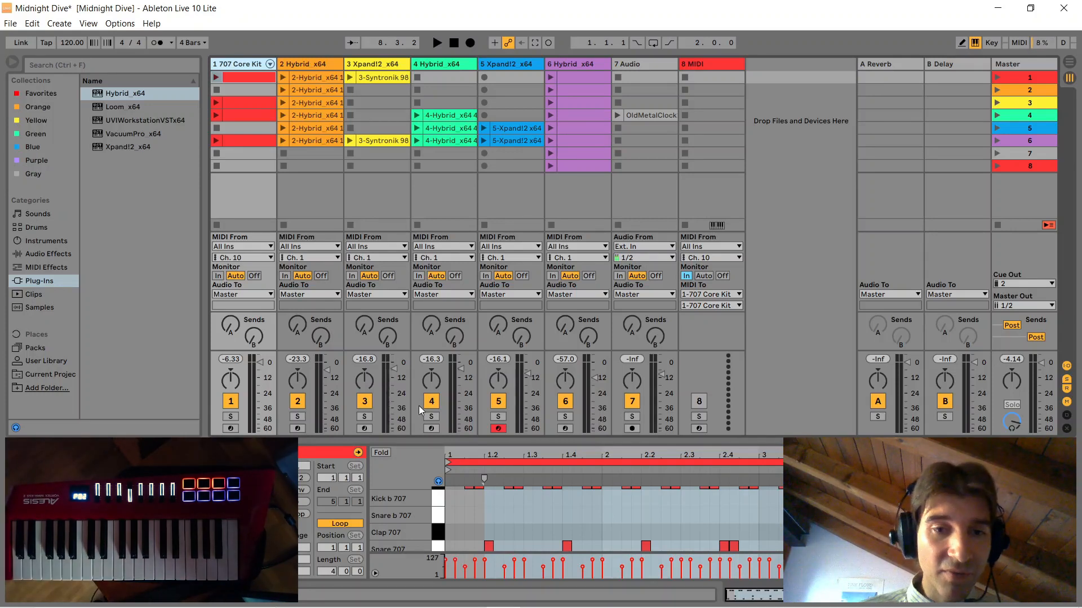
left_click(432, 426)
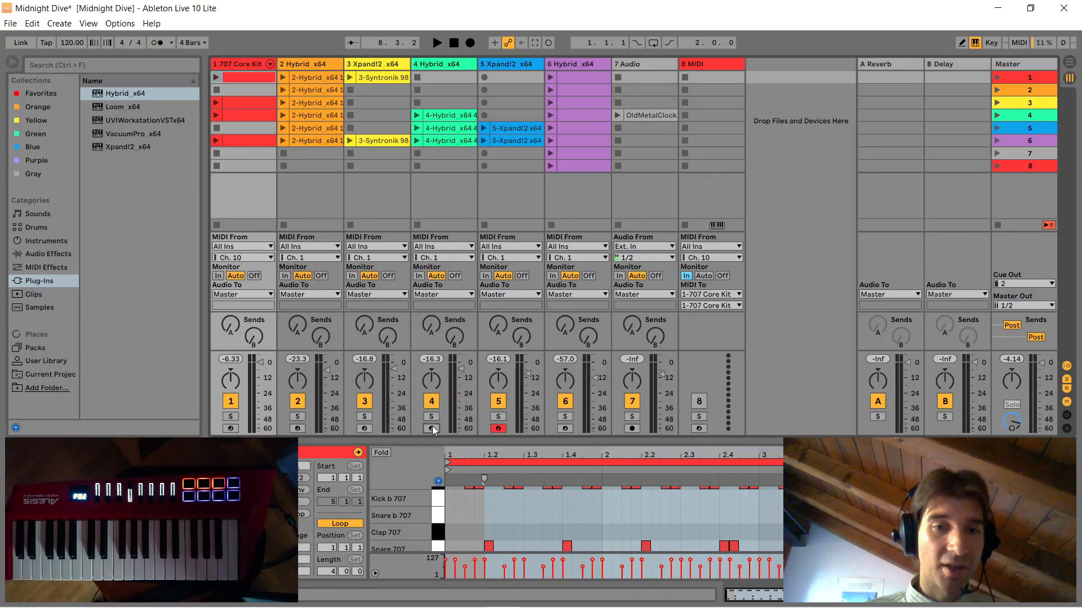
left_click(365, 427)
left_click(298, 429)
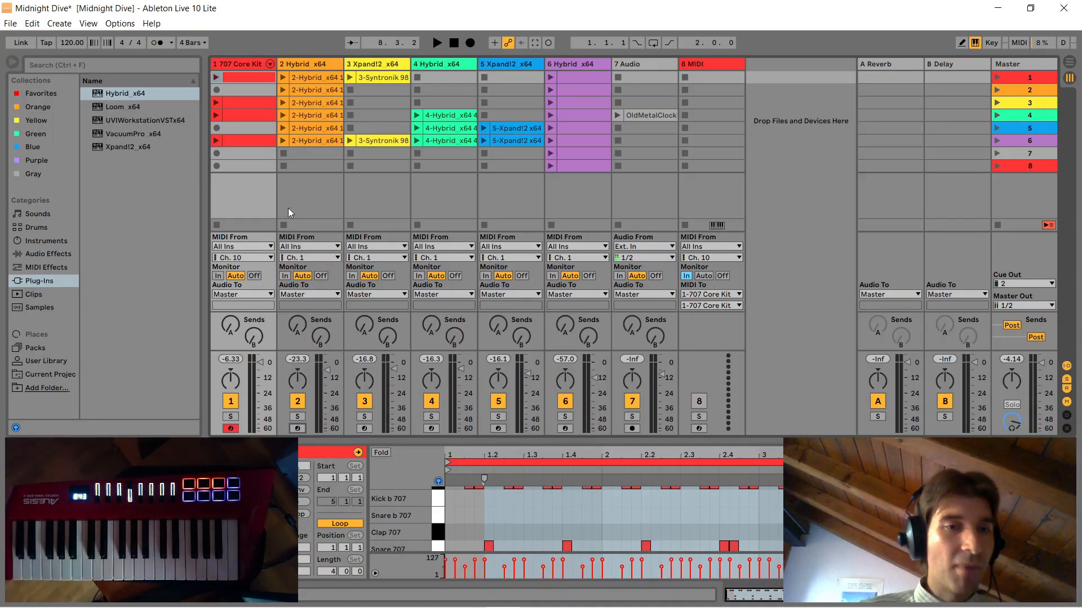
Try In monitoring on the 1 707 Core Kit track with 3 Xpand!2 armed, running scene 1 and stopping playback
left_click(219, 276)
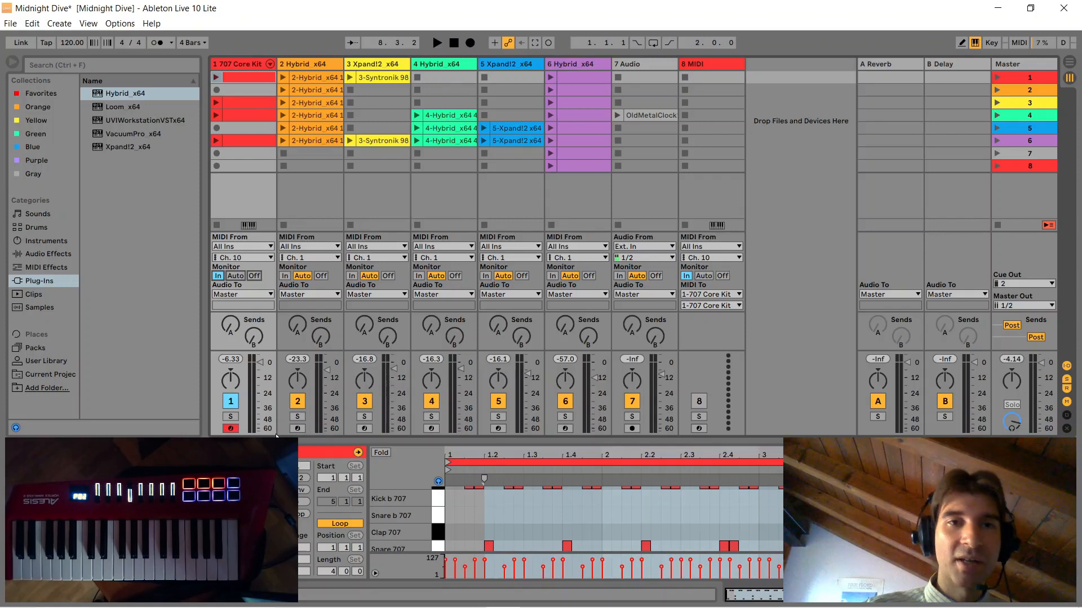
key("3")
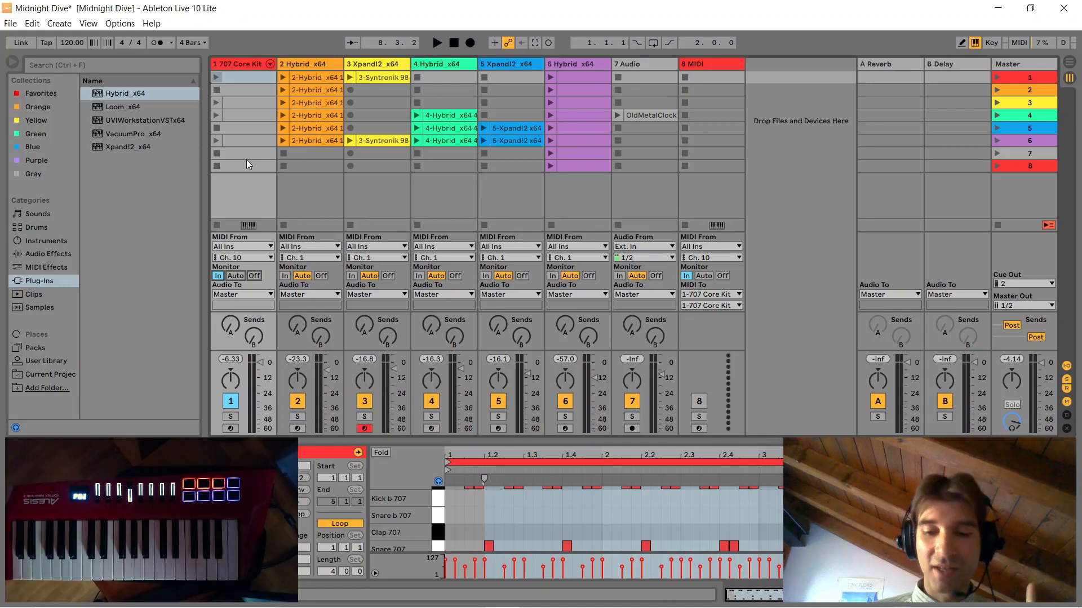
key("space")
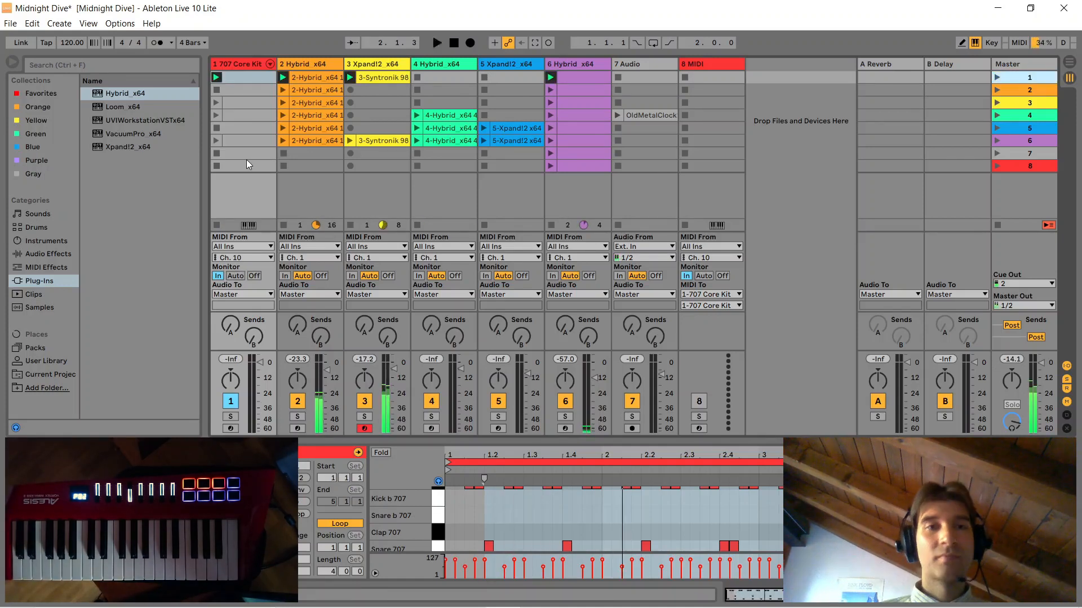
key("space")
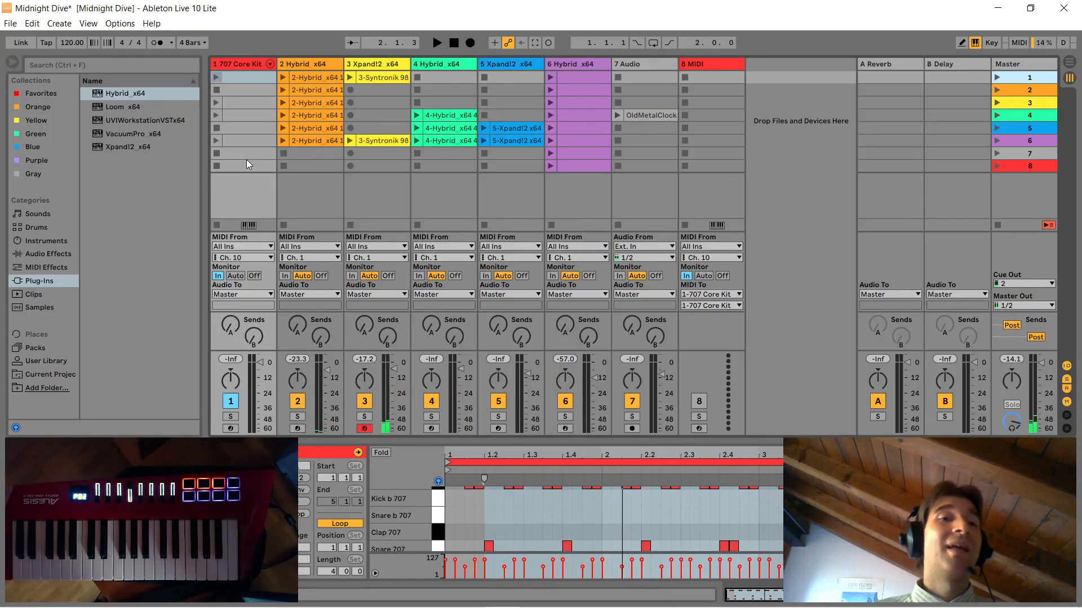
Set the 1 707 Core Kit track's monitoring to Auto, and run scene 1 again before stopping playback
left_click(234, 275)
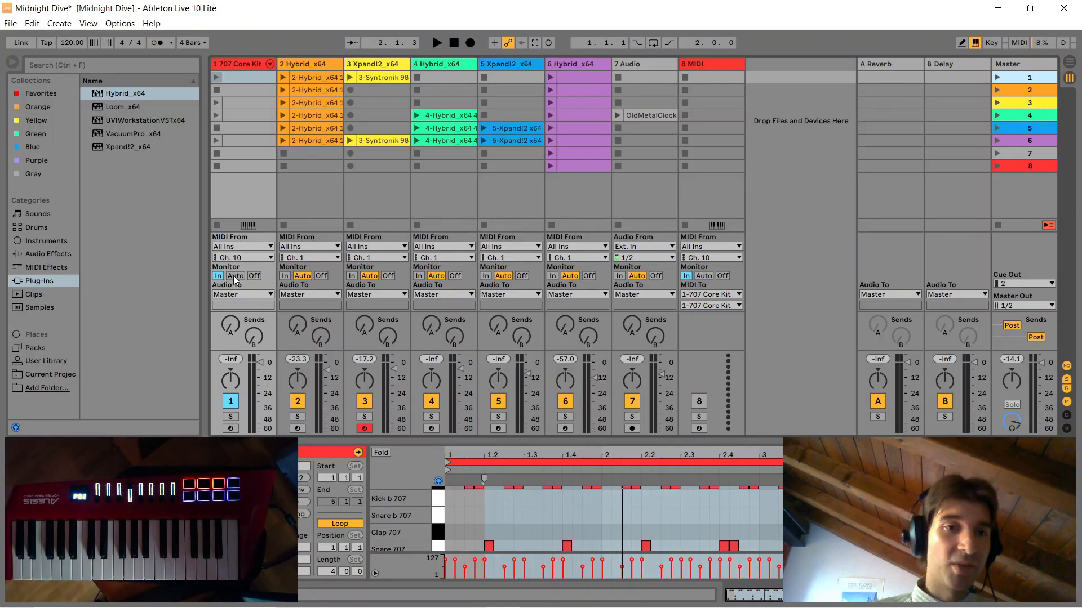
key("space")
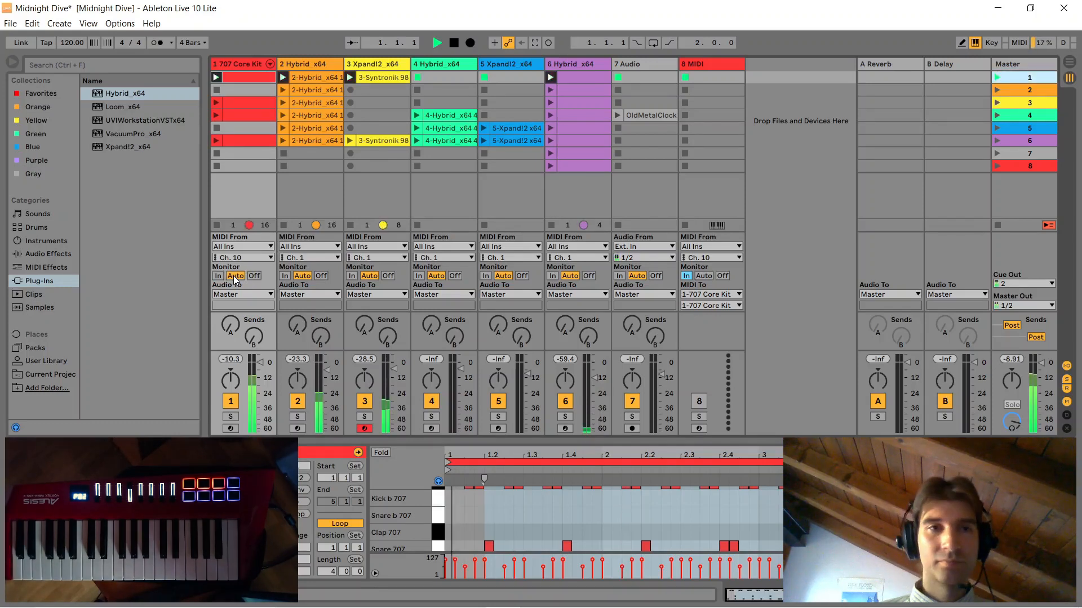
key("space")
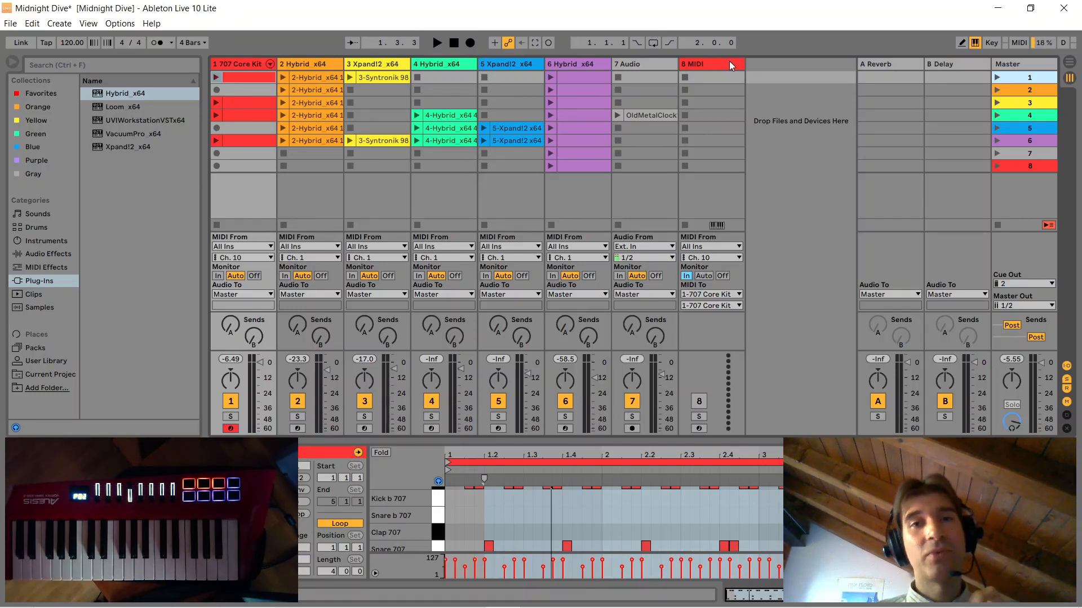
Activate the 8 MIDI track, and play along over scene 1 with the 4 Hybrid track armed before stopping playback
left_click(699, 401)
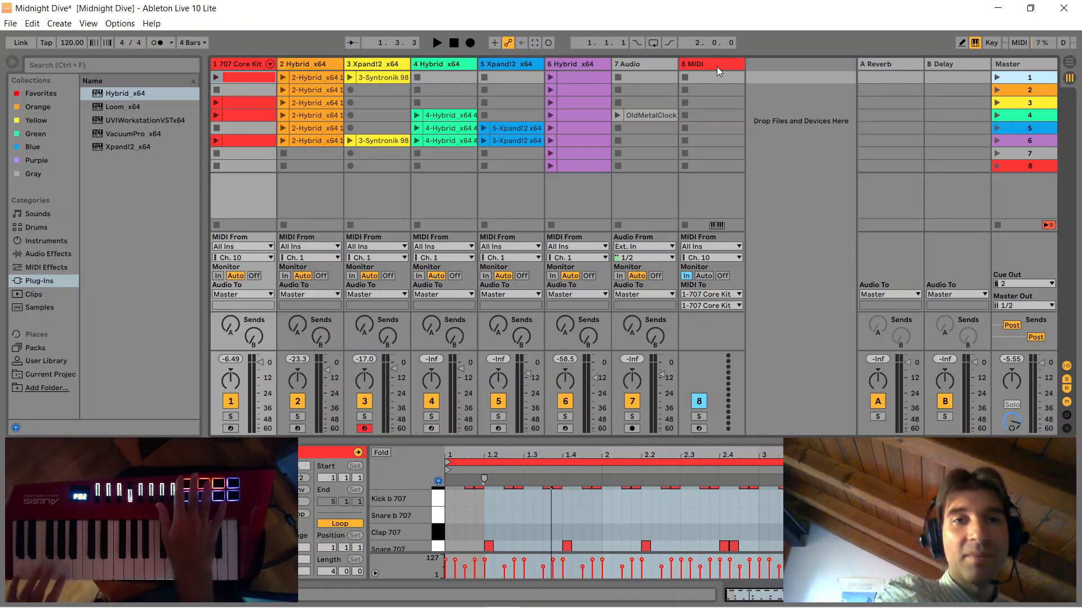
key("space")
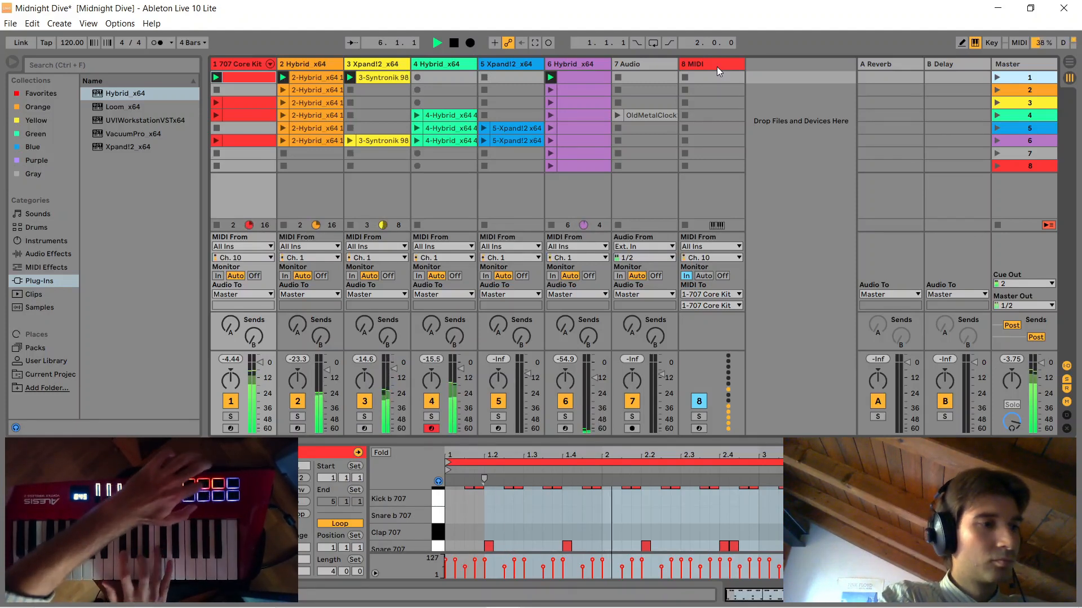
key("space")
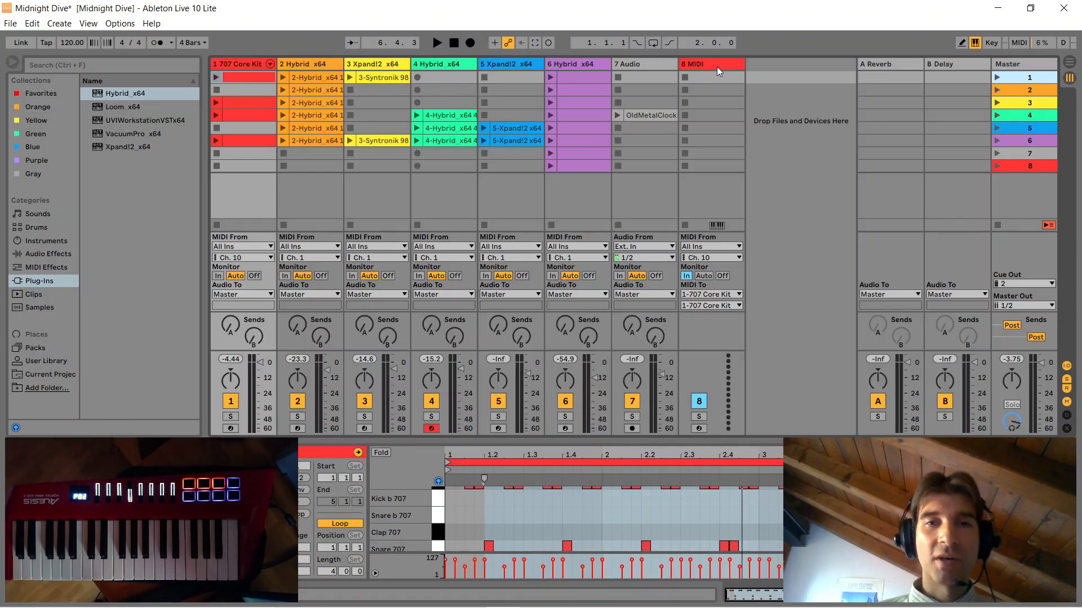
Select the 6 Hybrid track and play scene 1 briefly to listen to its part, stopping playback
left_click(590, 63)
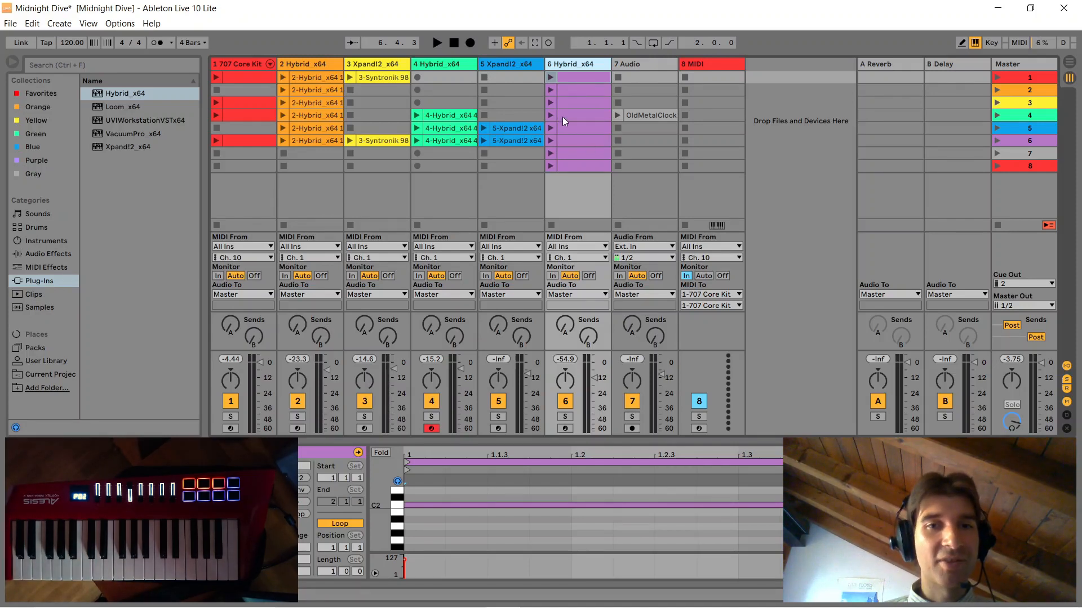
key("Return")
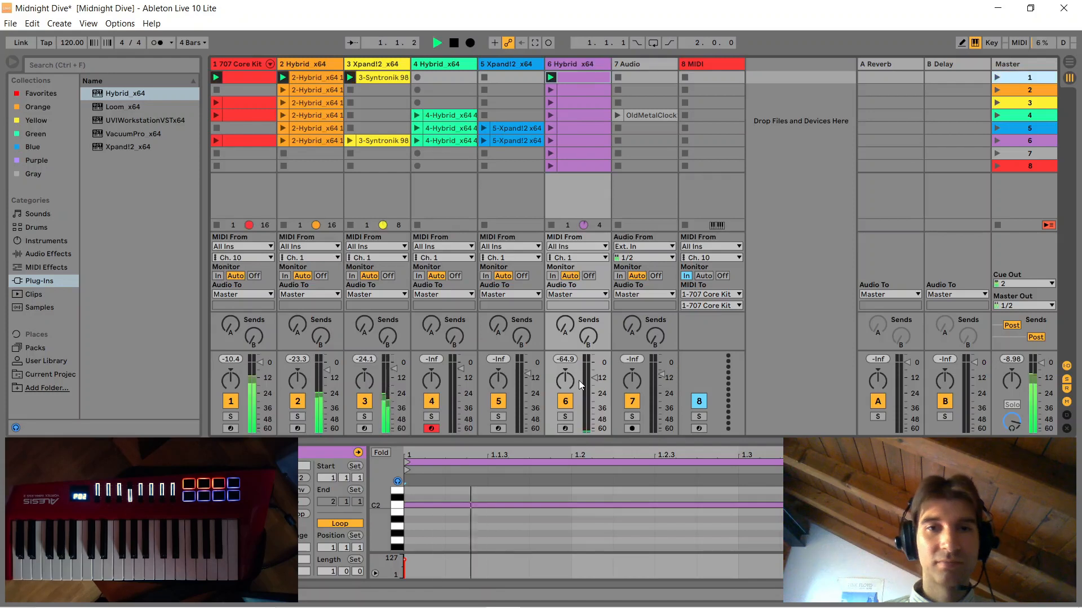
key("space")
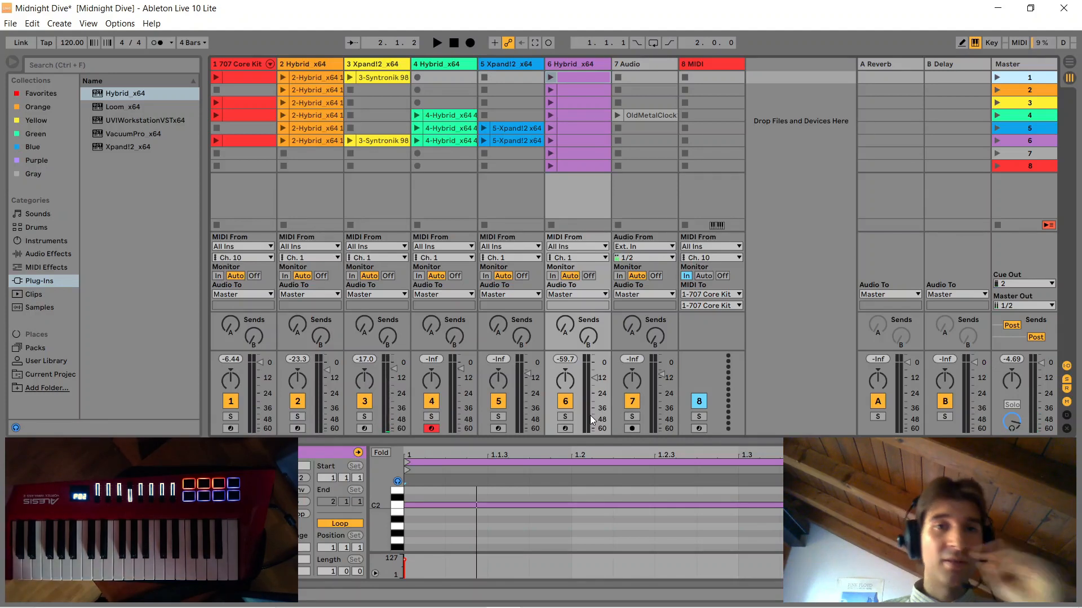
Examine the 6 Hybrid track's clips in rows 2 to 5 one after another
left_click(573, 92)
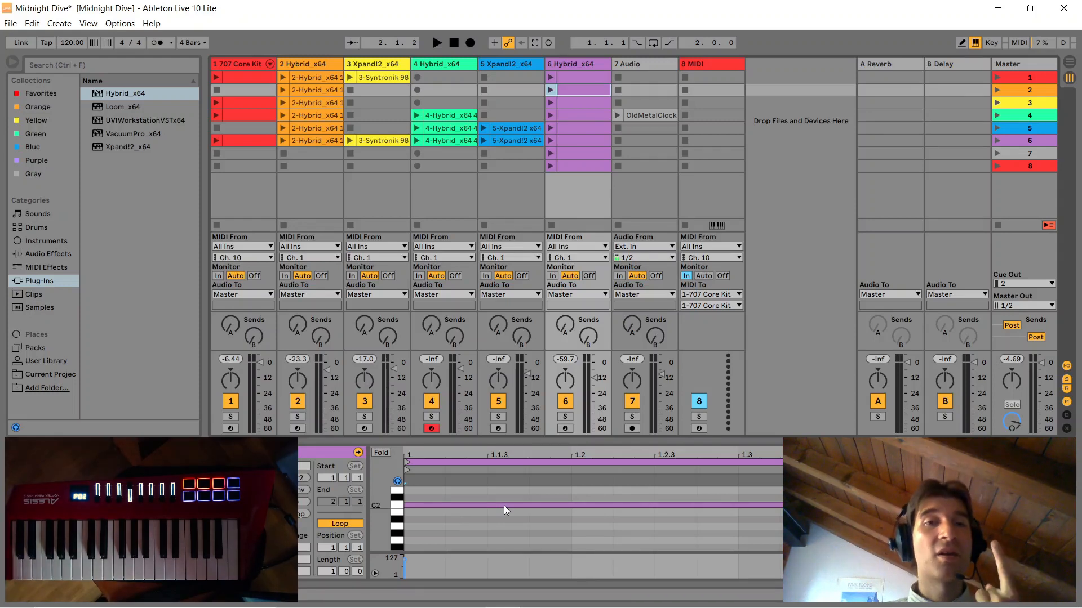
left_click(577, 101)
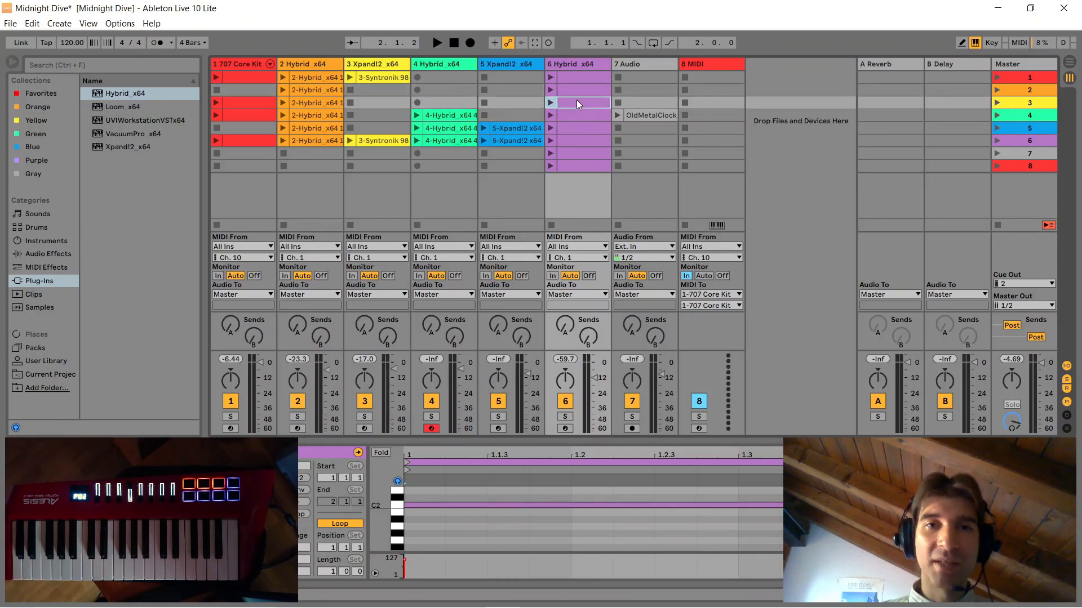
left_click(577, 118)
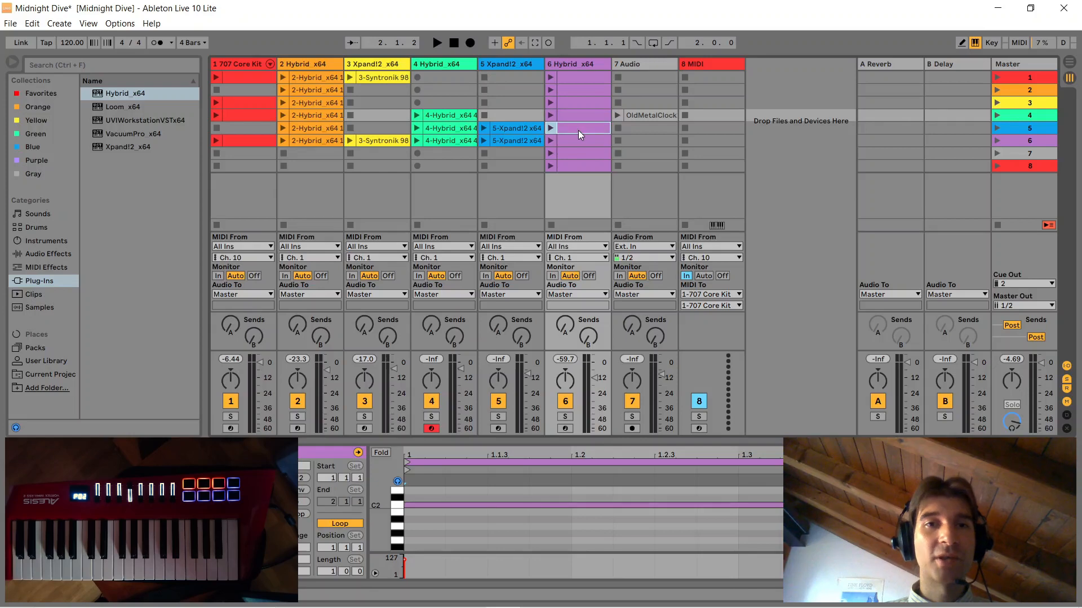
left_click(578, 129)
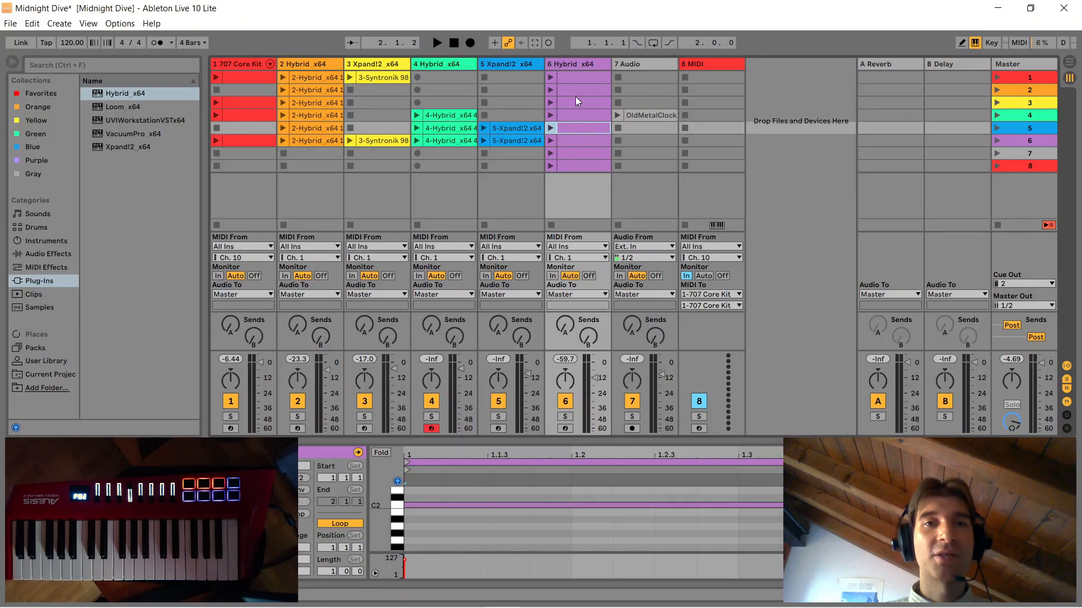
Open the Hybrid_x64 instrument of the 6 Hybrid track, and compare the settings of filters 2 and 1
left_click(572, 63)
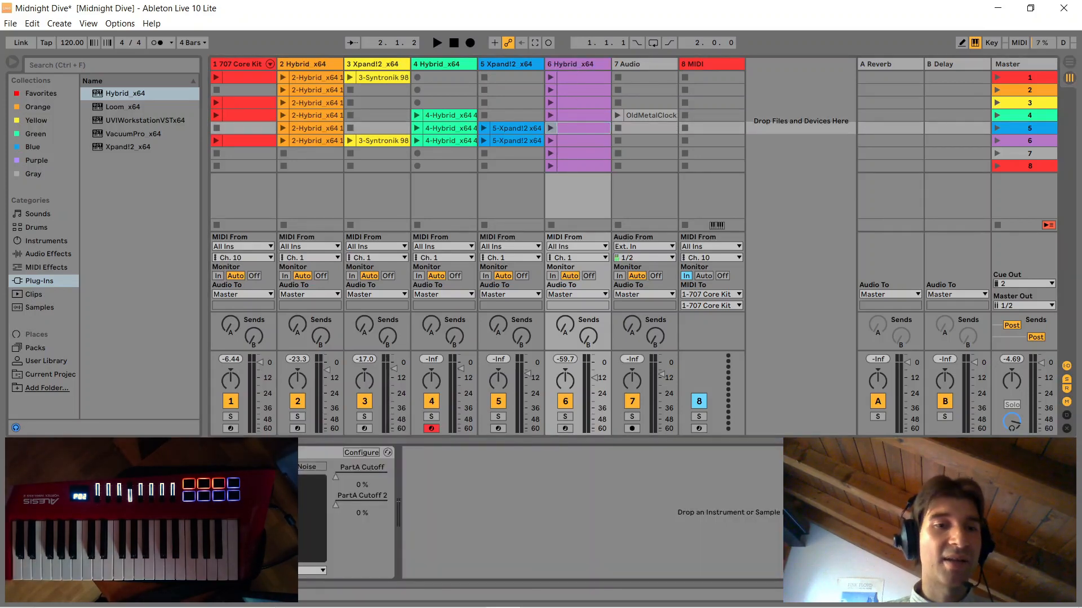
left_click(247, 452)
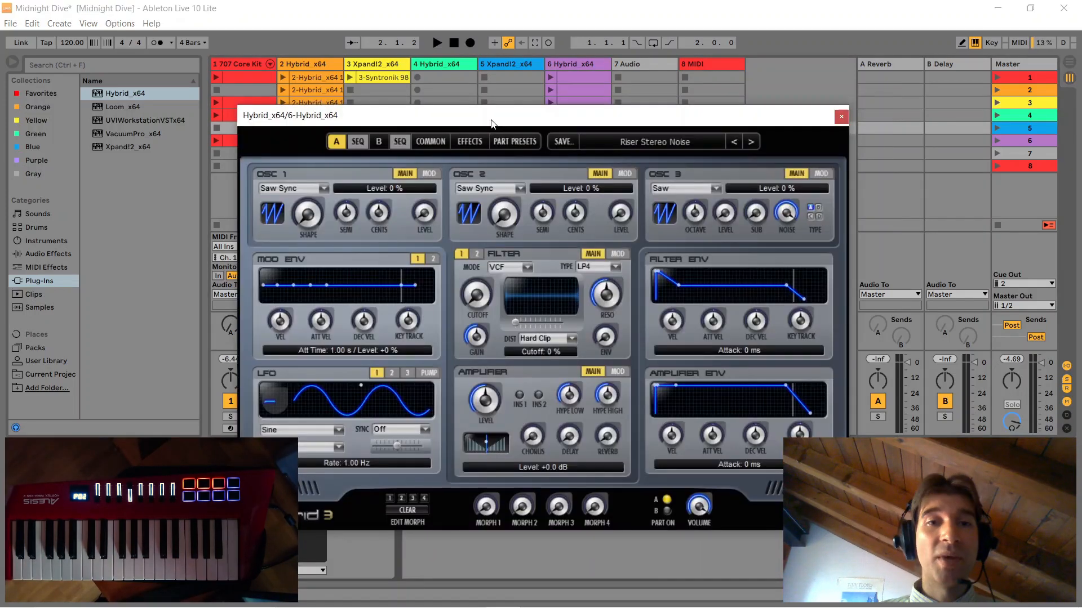
left_click(475, 254)
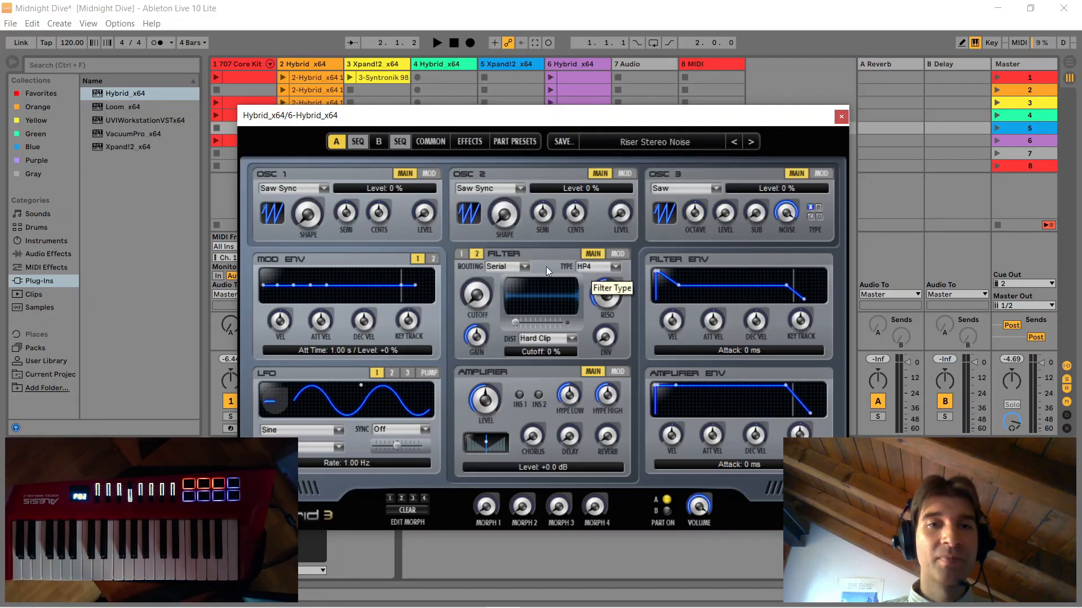
left_click(467, 256)
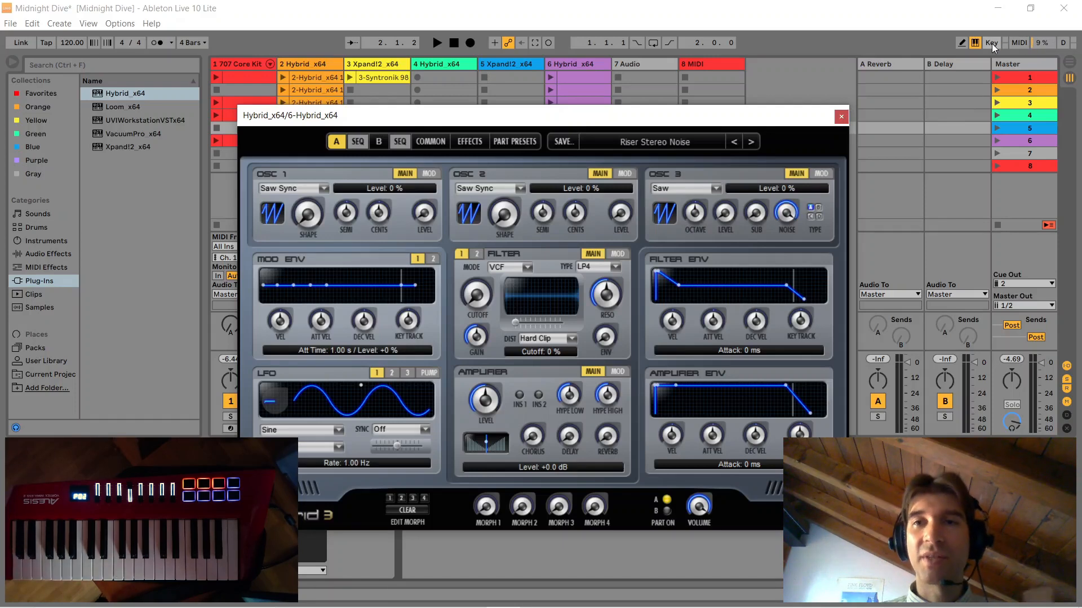
Check the MIDI mapping of the instrument's PartA Cutoff in MIDI map mode, and leave the mode
left_click(1015, 40)
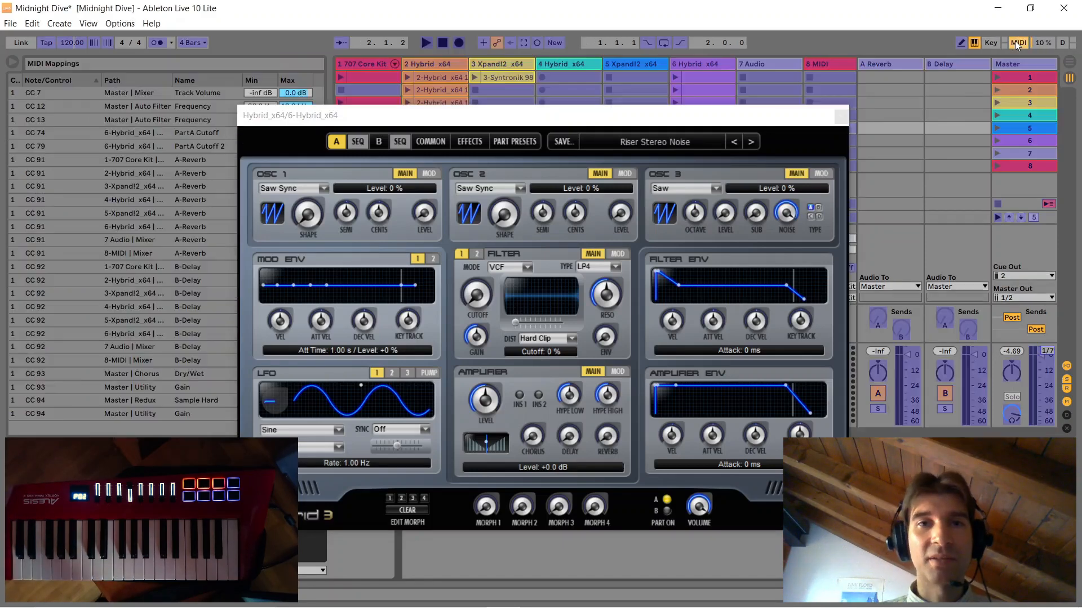
left_click(475, 301)
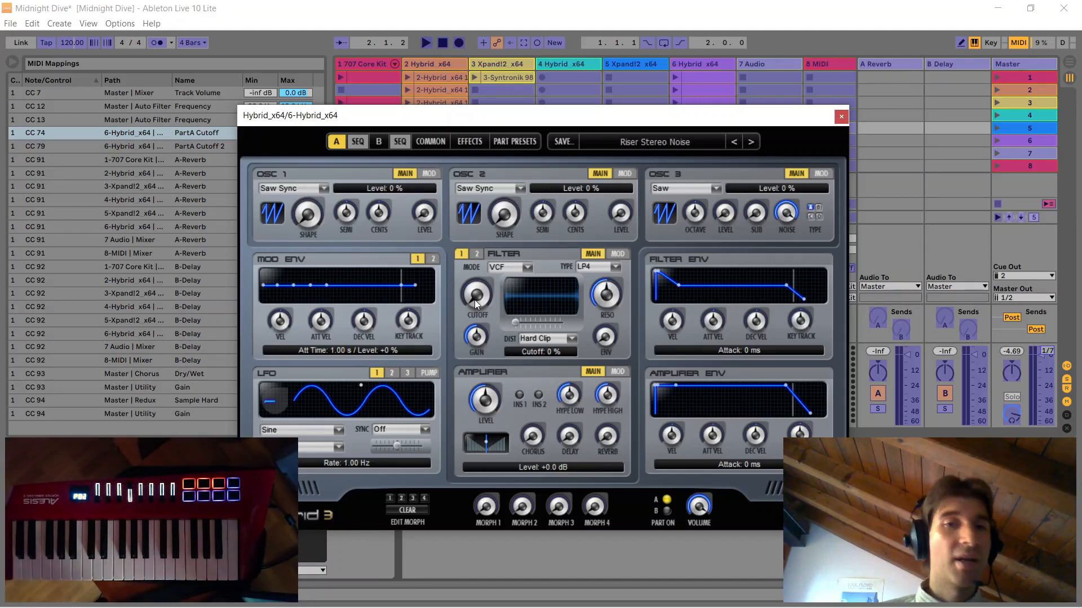
left_click(1019, 42)
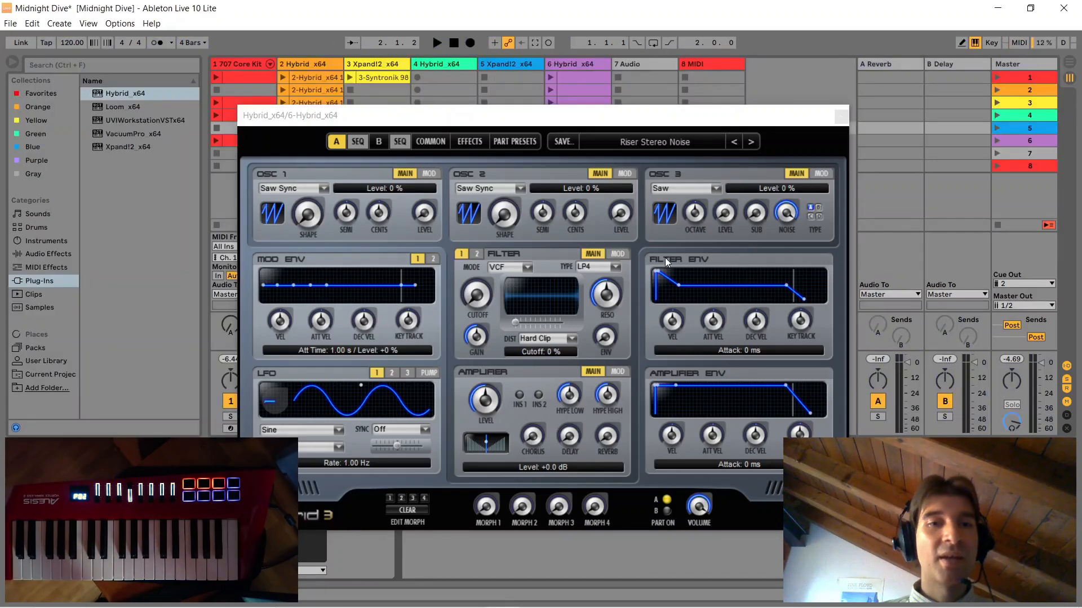
Review filters 2 and 1, play the 6 Hybrid track's first clip while sweeping filter 1's cutoff, and show filter 2
left_click(482, 253)
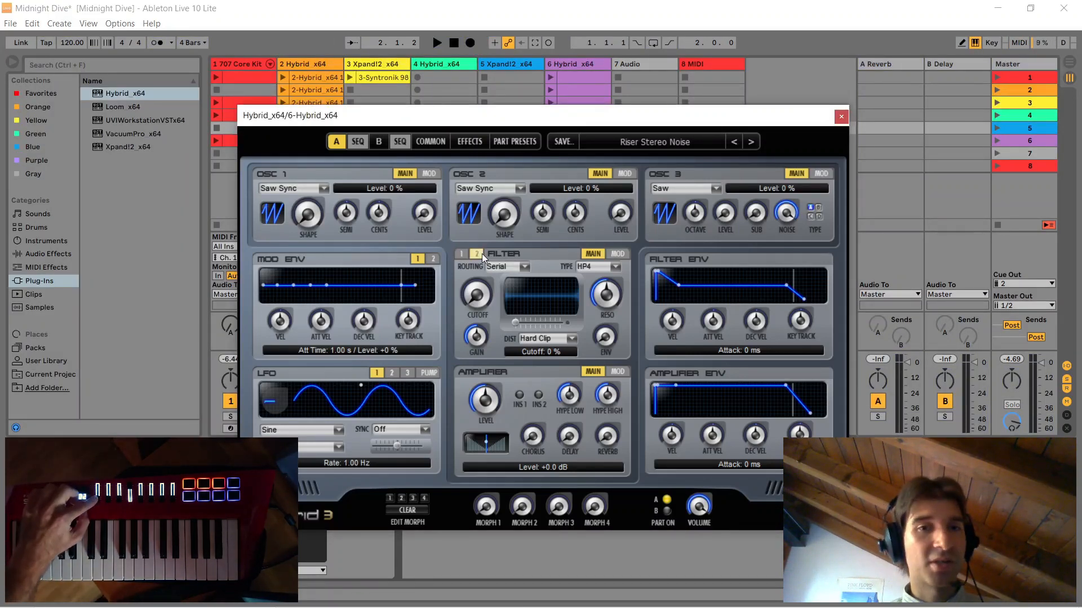
left_click(462, 255)
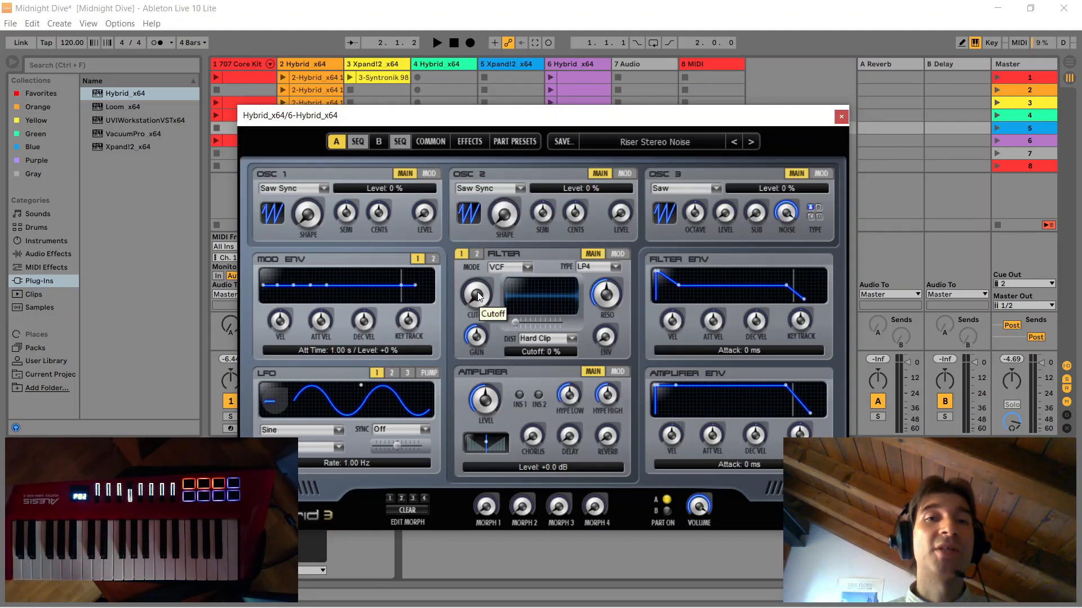
left_click(551, 77)
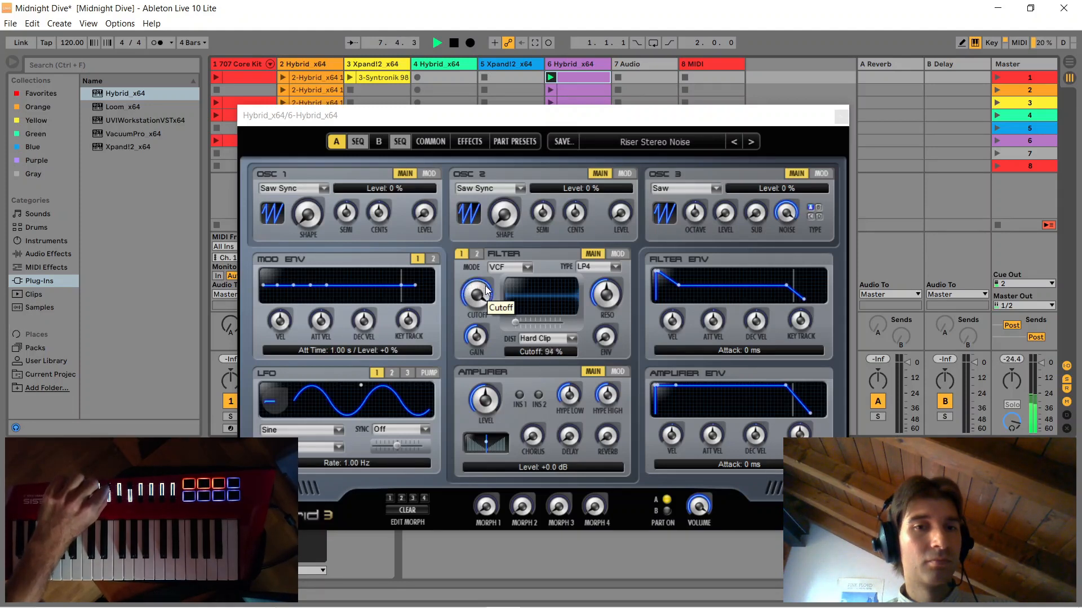
left_click(478, 254)
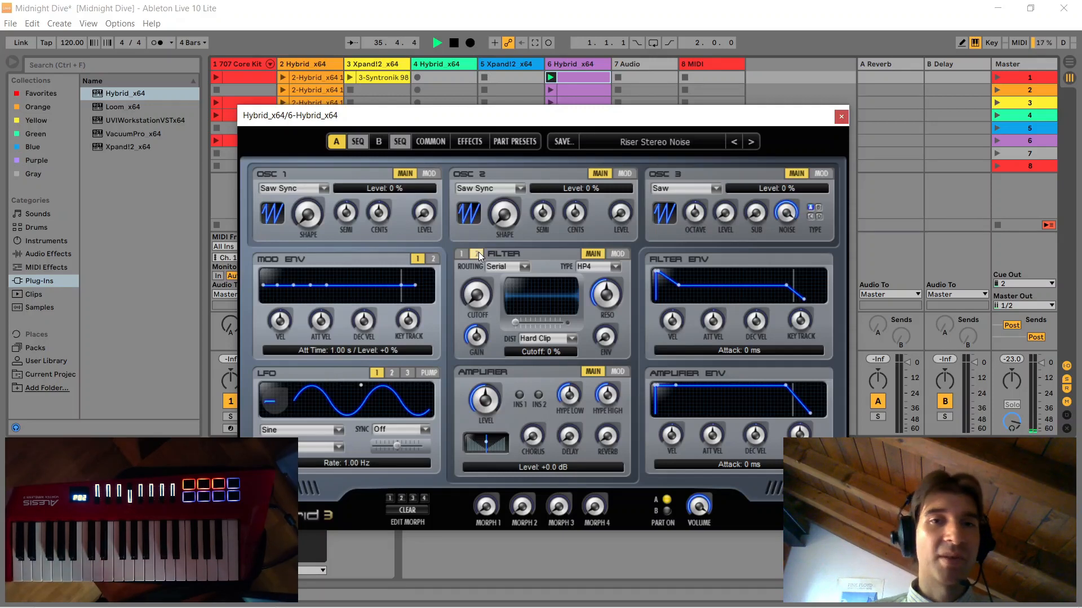
Show filter 2 of the Hybrid instrument, move its window clear of the clips, then close it and stop playback
left_click(478, 254)
left_click_drag(453, 125, 474, 203)
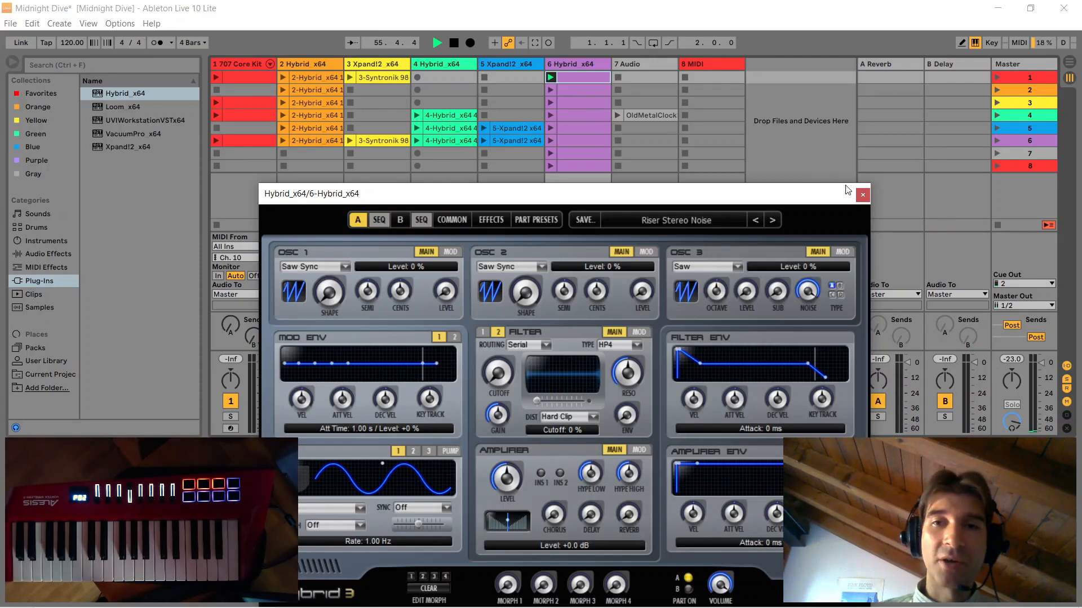
left_click(861, 196)
key("space")
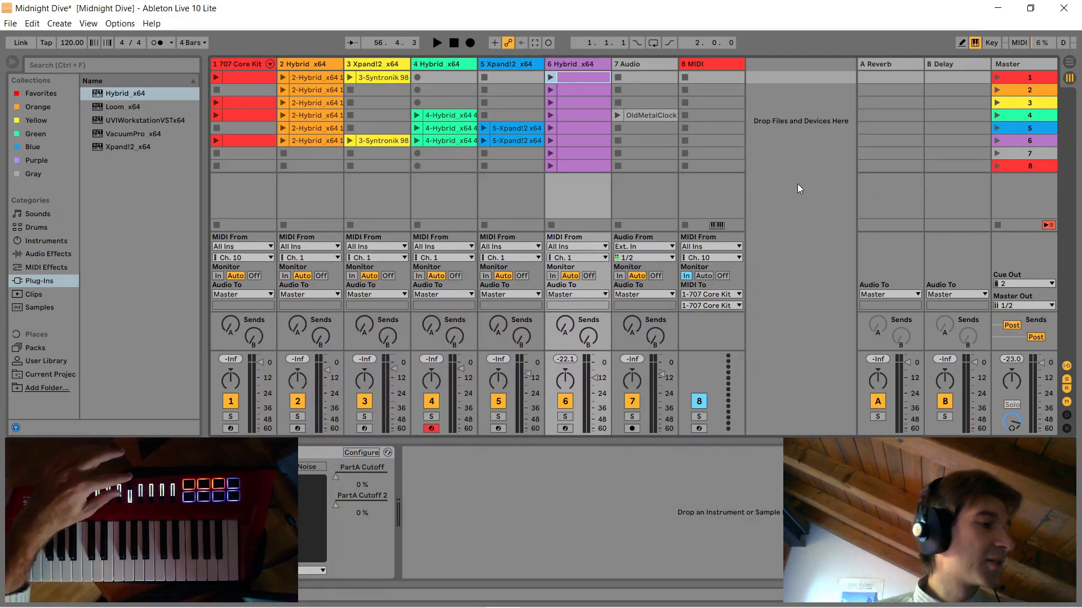
Show the Master track's effect chain with its two Auto Filters, and launch scene 1 to demonstrate them
left_click(1013, 62)
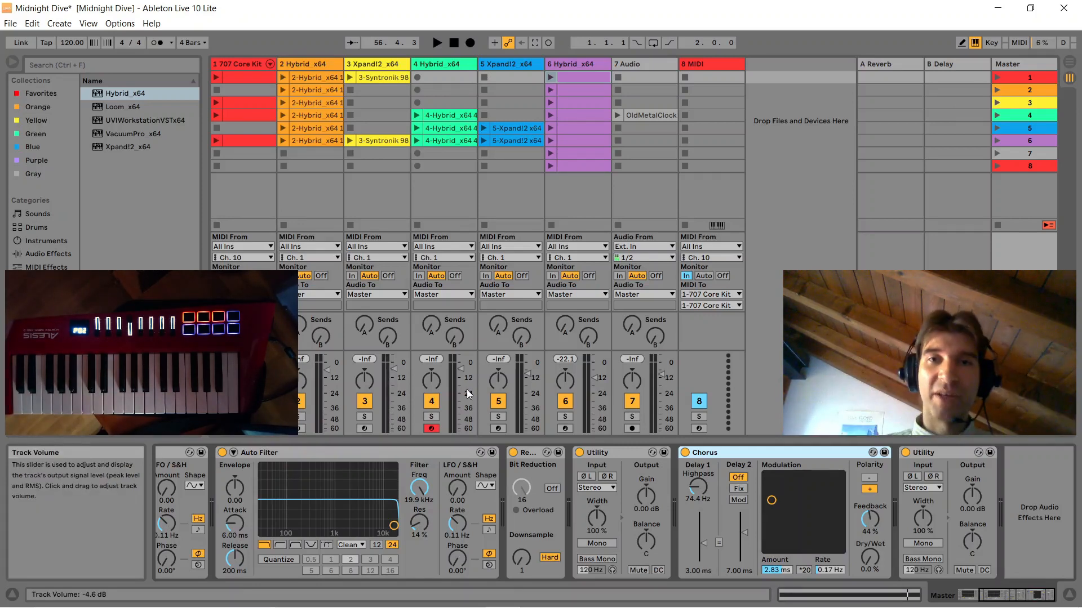
scroll(304, 491, "up", 4)
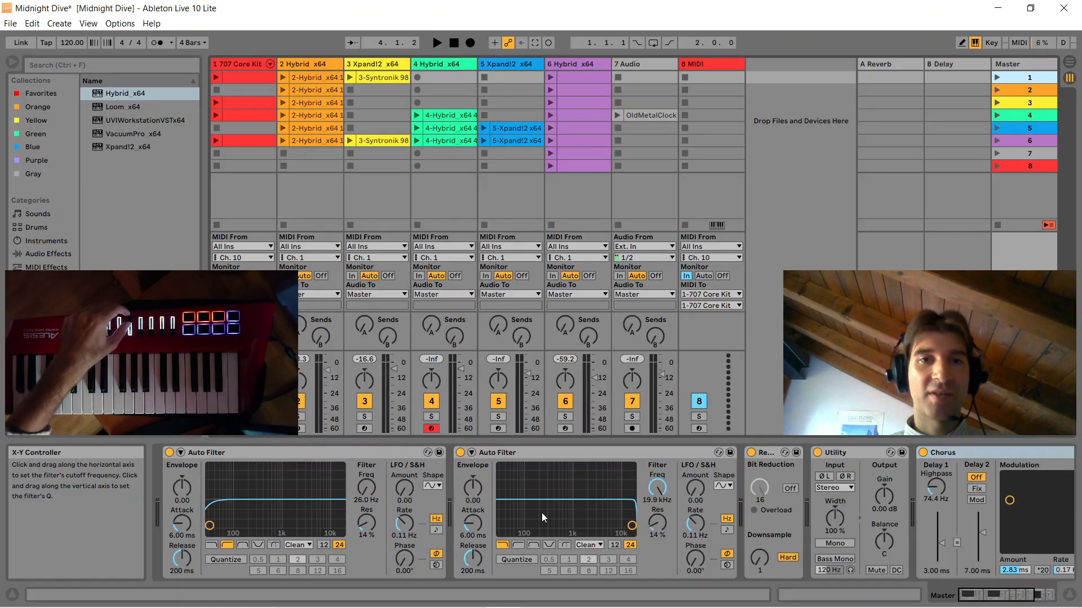
key("Return")
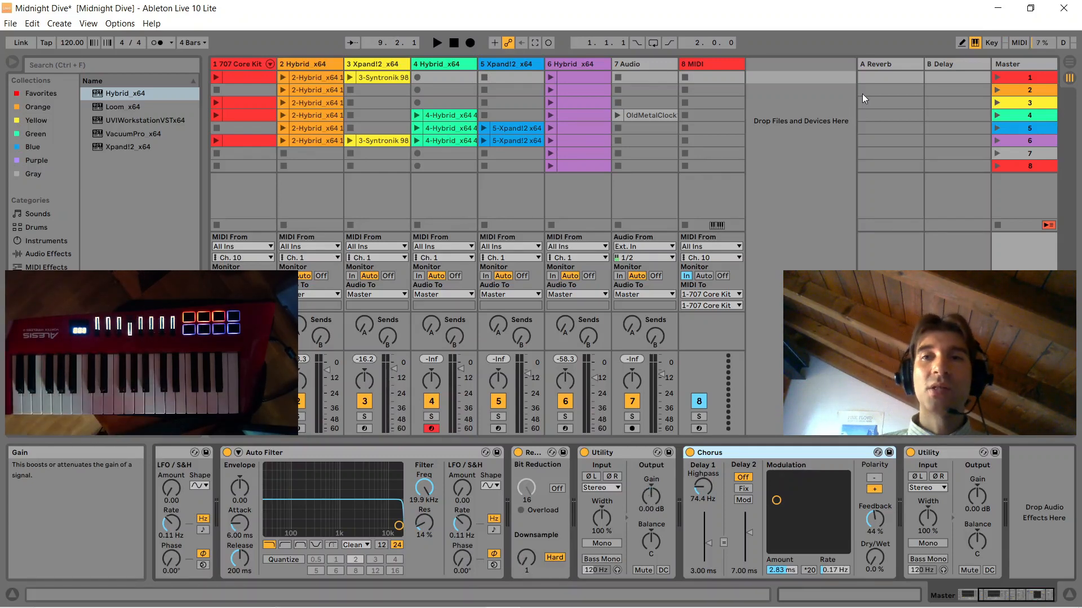
Check the CC 94 mappings of the Master's Redux and Utility gain in MIDI map mode, and leave the mode
left_click(1017, 42)
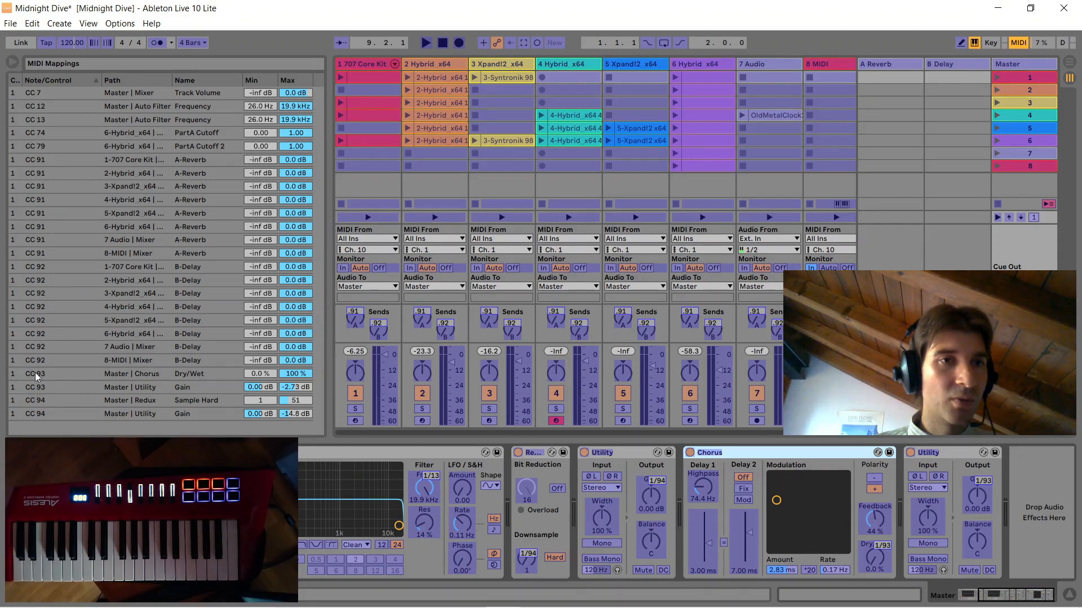
left_click(116, 404)
left_click(129, 415, "shift")
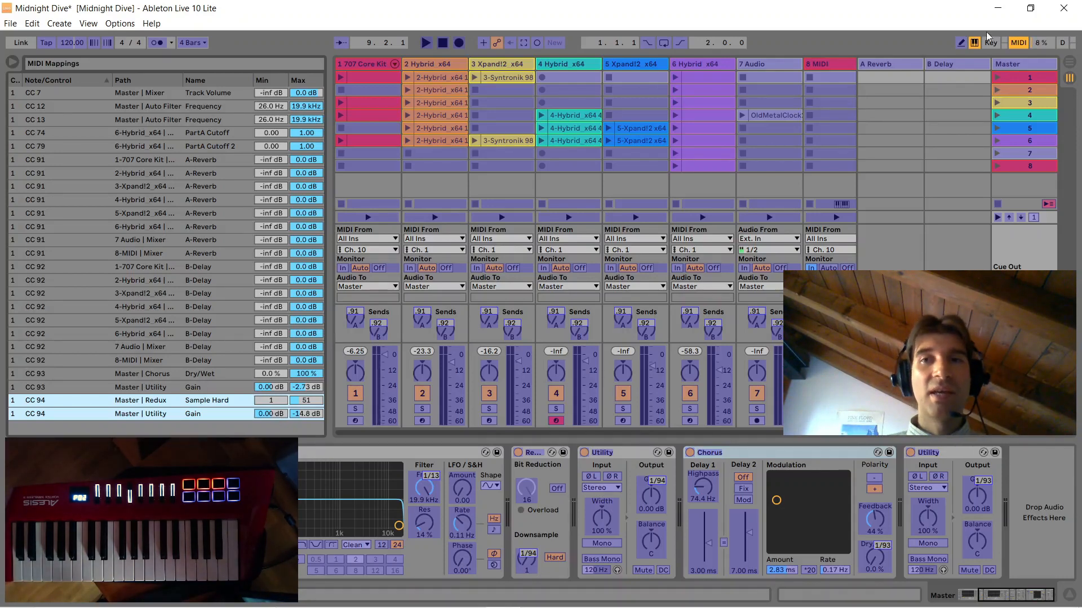
left_click(1020, 42)
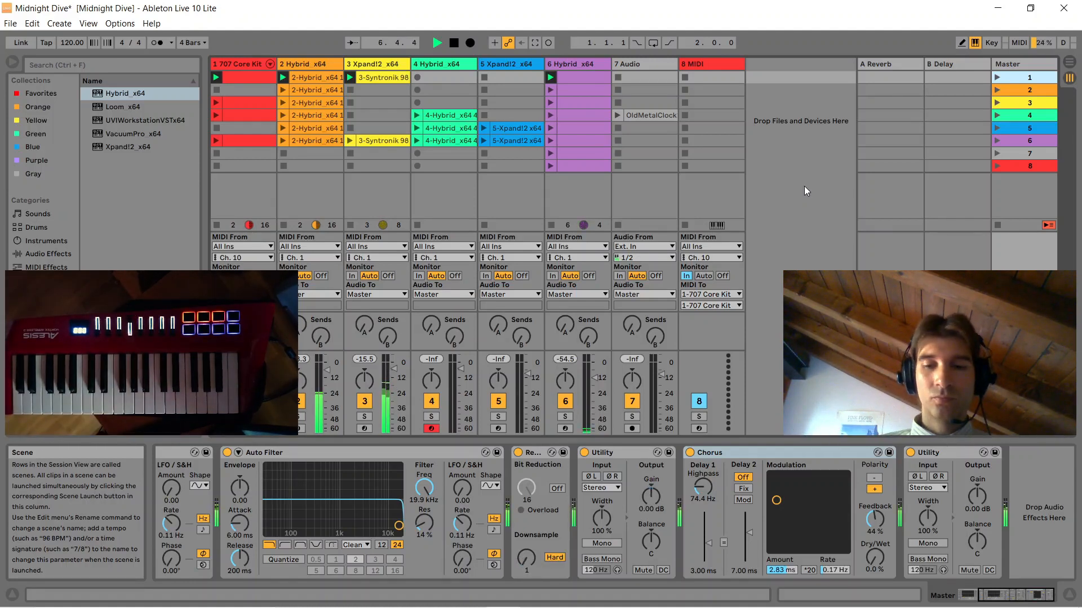
Stop playback, select the Master's Chorus, and launch scene 1 to demonstrate its mapped Dry/Wet and Utility gain
key("space")
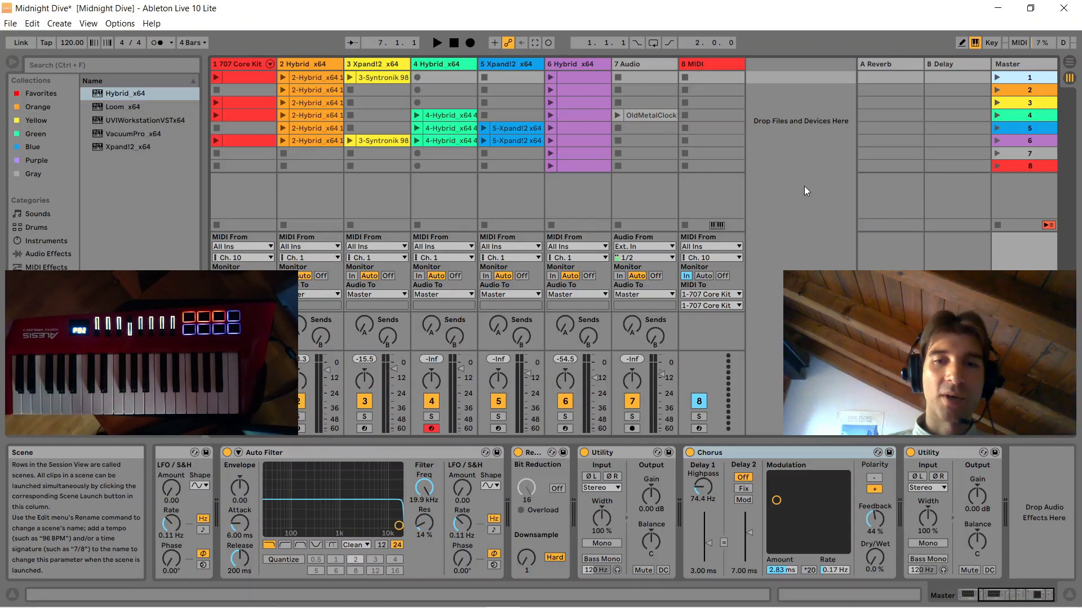
left_click(755, 453)
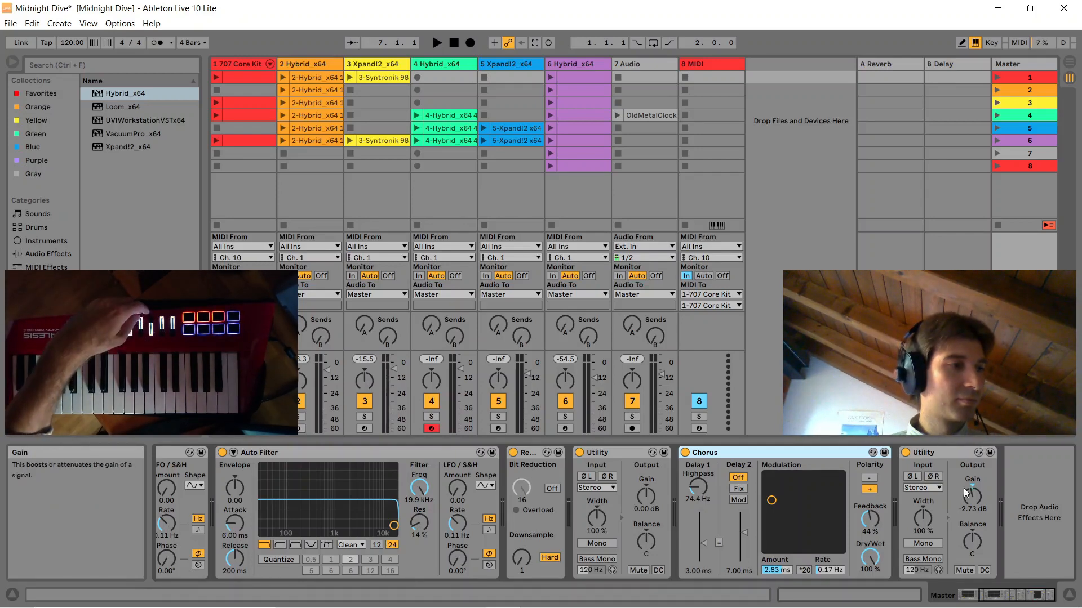
key("Return")
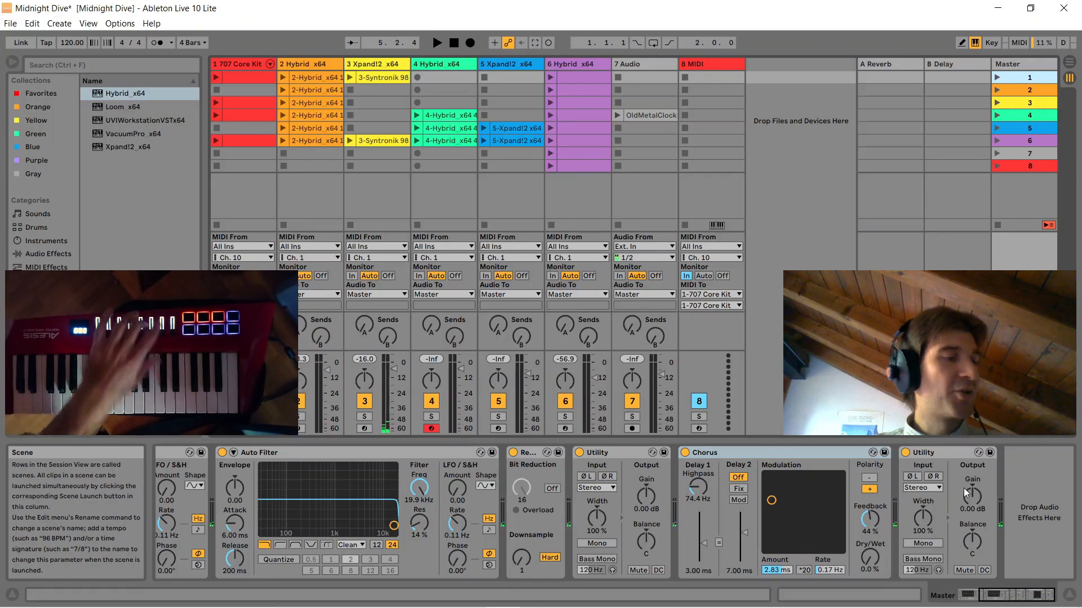
Show the effects of the A Reverb and B Delay returns, and play scene 1 while raising send A, then send B
left_click(885, 67)
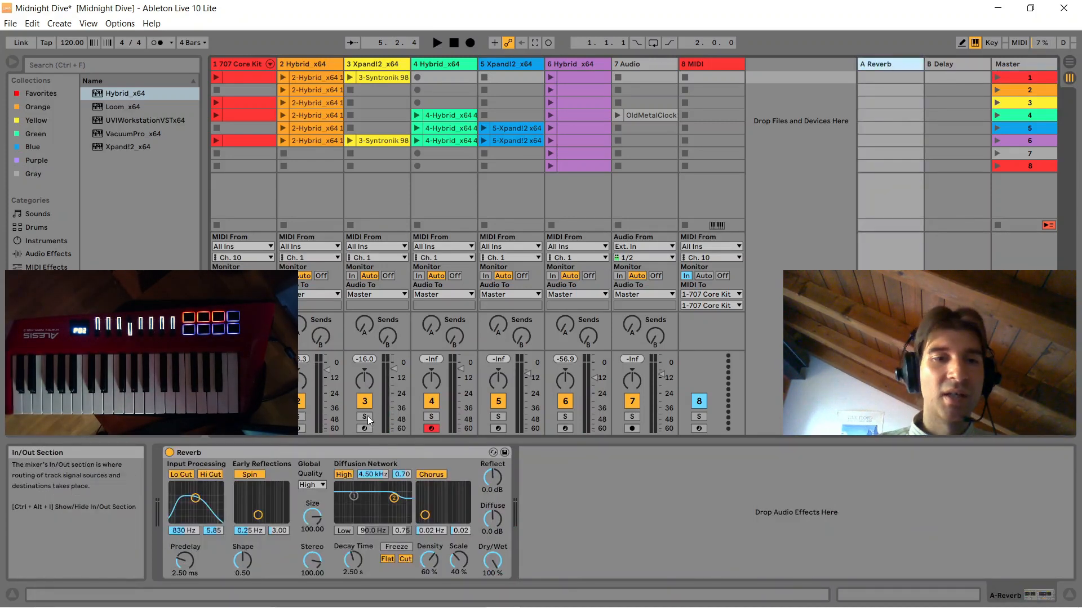
left_click(940, 63)
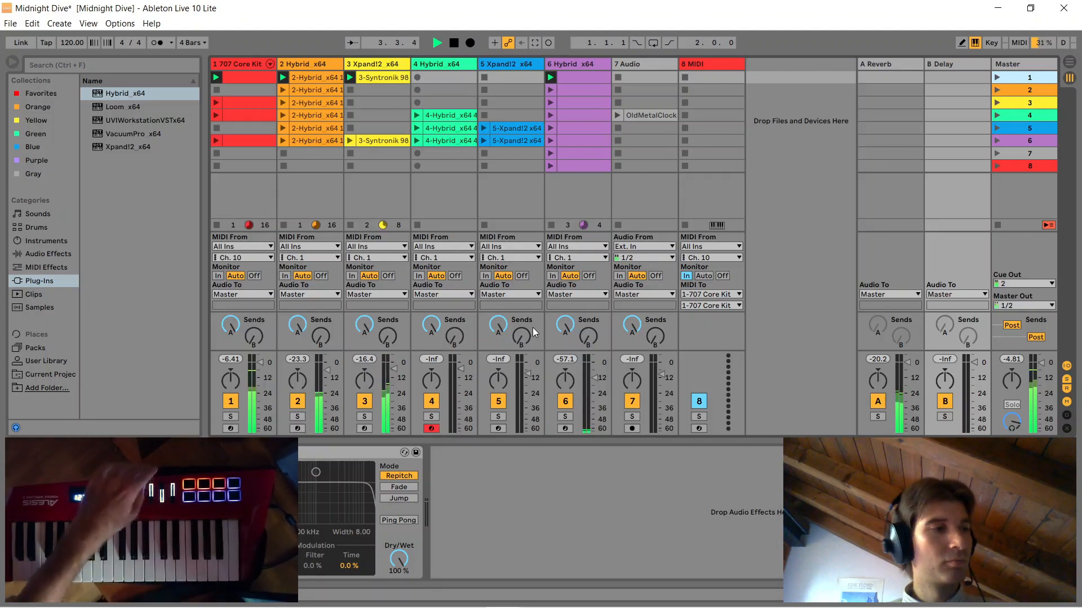
key("space")
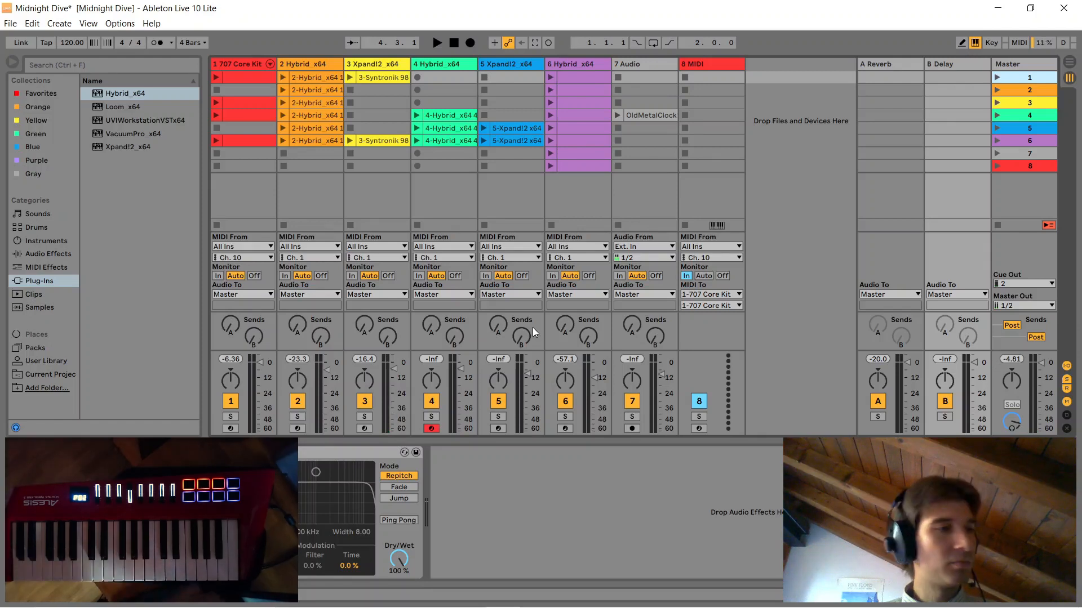
key("space")
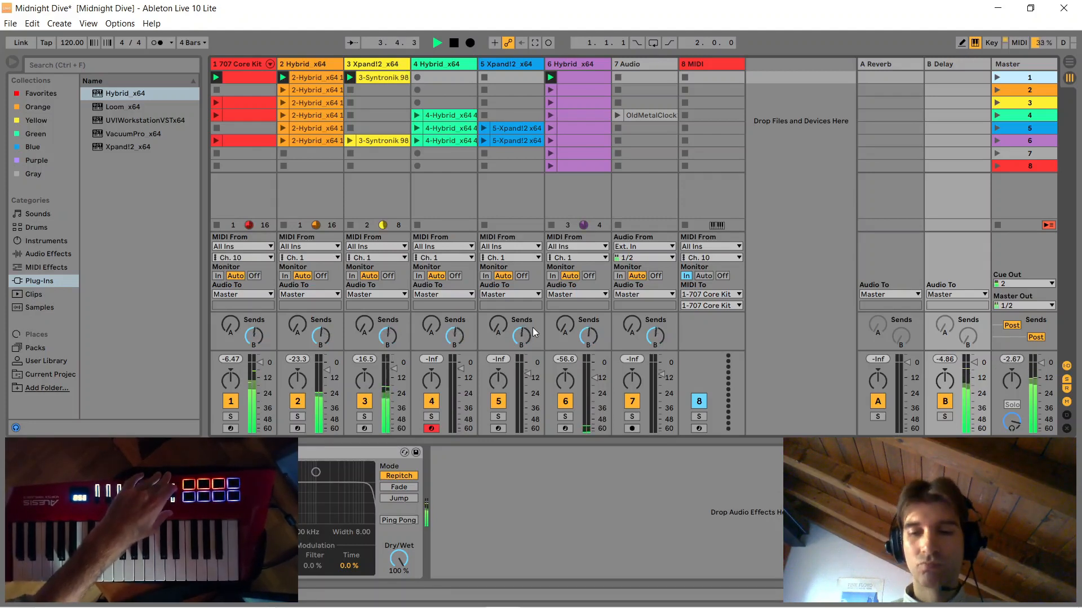
key("space")
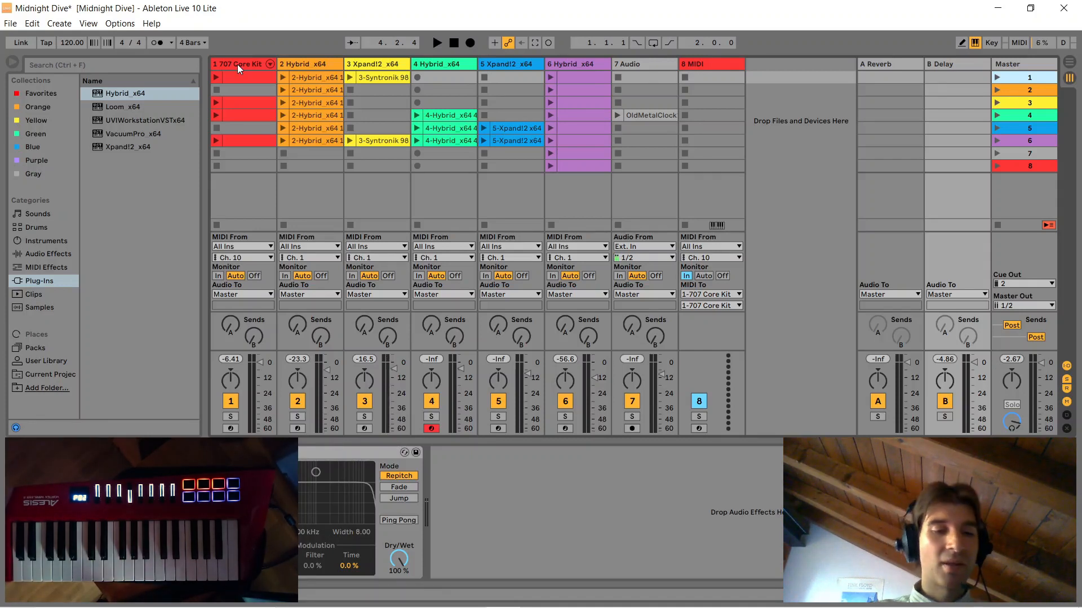
Arm the 2 Hybrid track for live playing in place of the 4 Hybrid track
key("2")
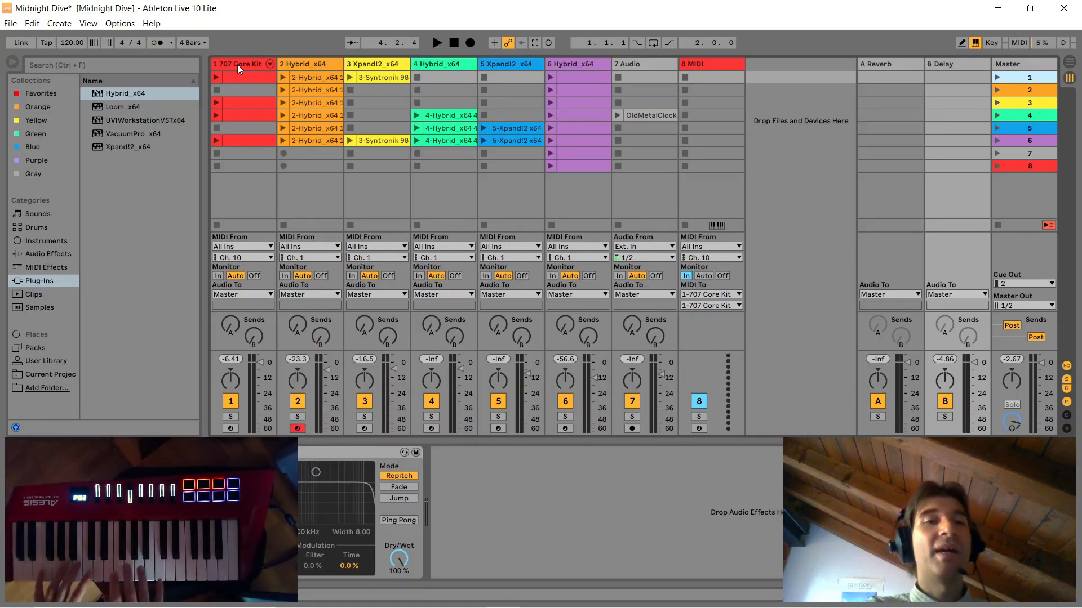